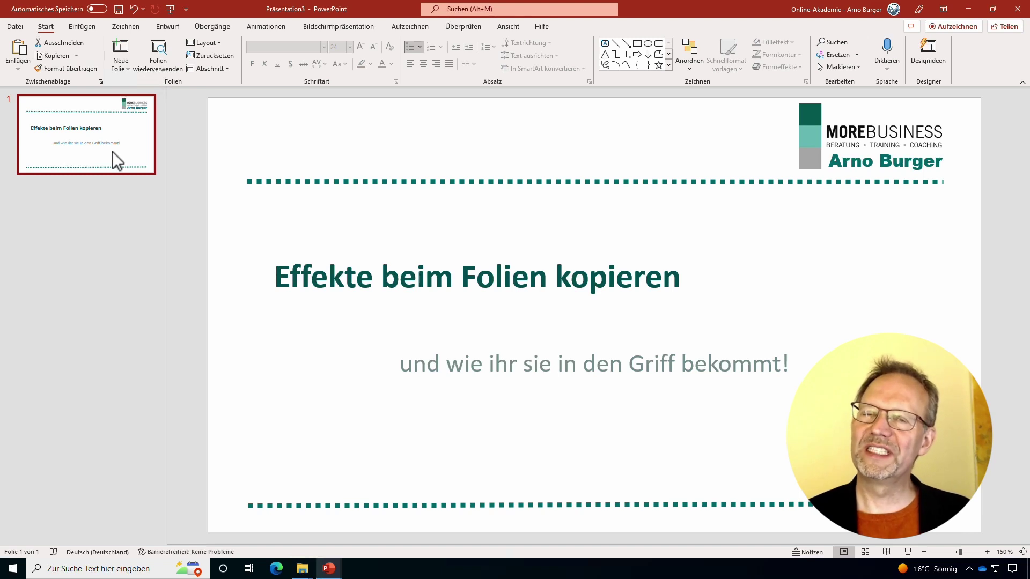
Step: Switch to Beispielfolien zum Kopieren and compare its three Sägezahn-Effekt slides, returning to the first
key("alt+Tab")
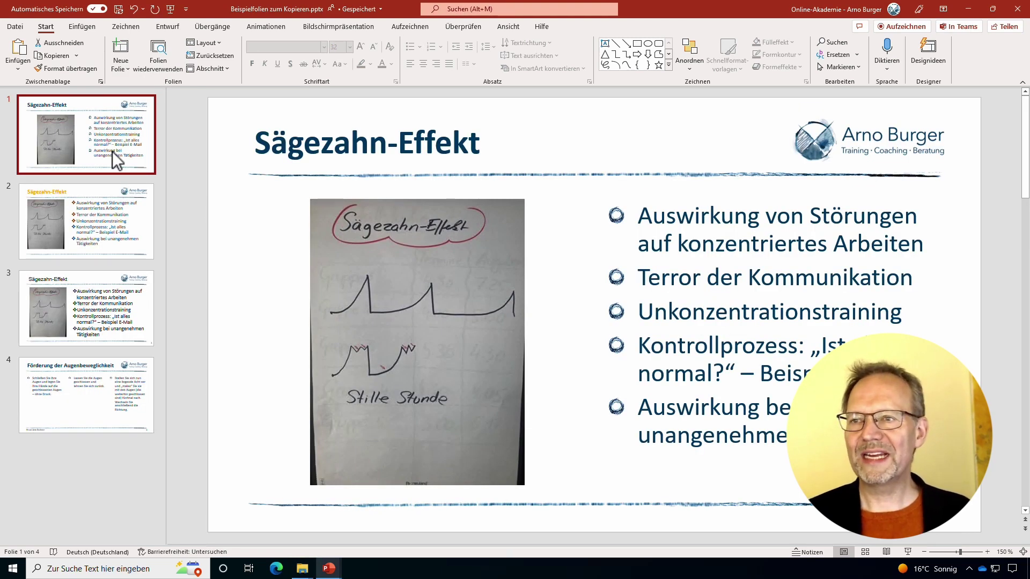
left_click(94, 126)
left_click(89, 194)
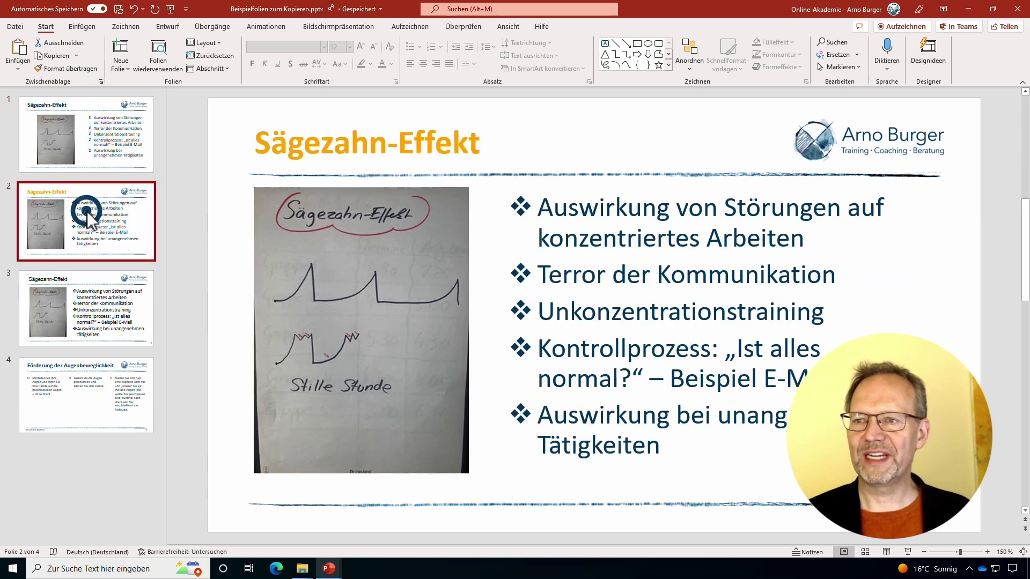
left_click(91, 303)
left_click(79, 148)
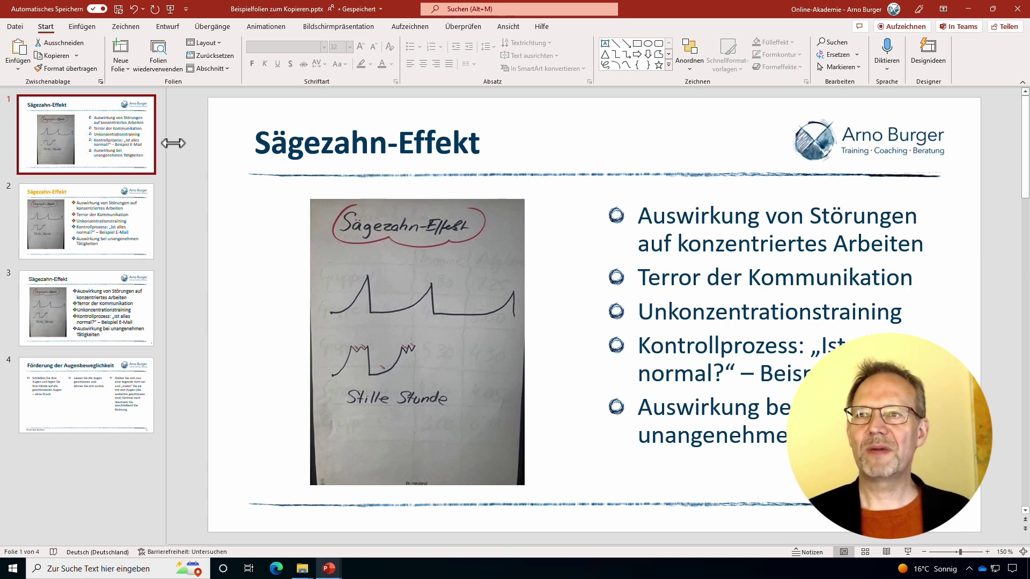
Step: Inspect the first slide's layout, title font, bullet font size and hand-drawn picture without changing anything
left_click(210, 43)
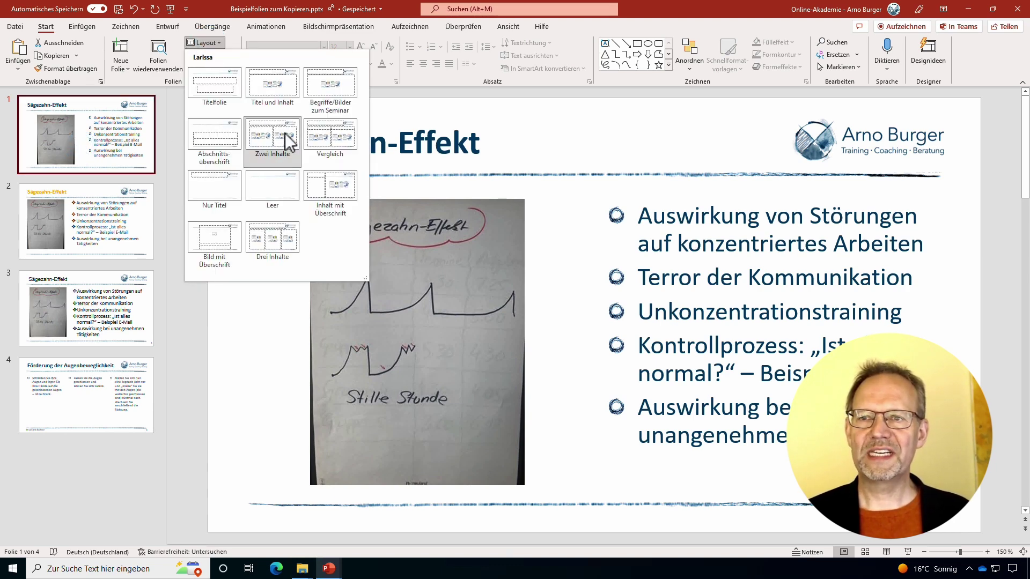
left_click(116, 145)
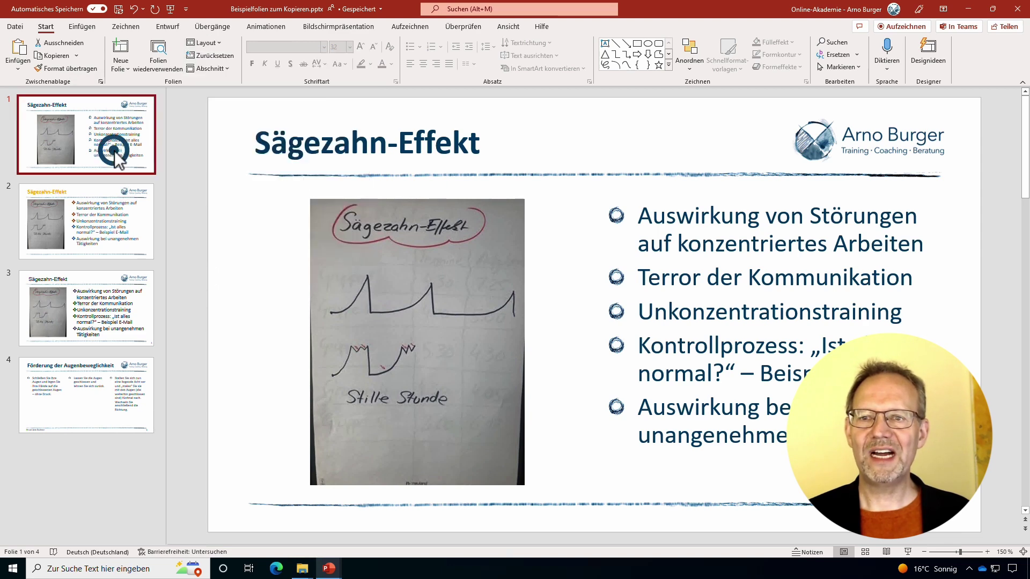
left_click(372, 143)
left_click(692, 251)
left_click(439, 269)
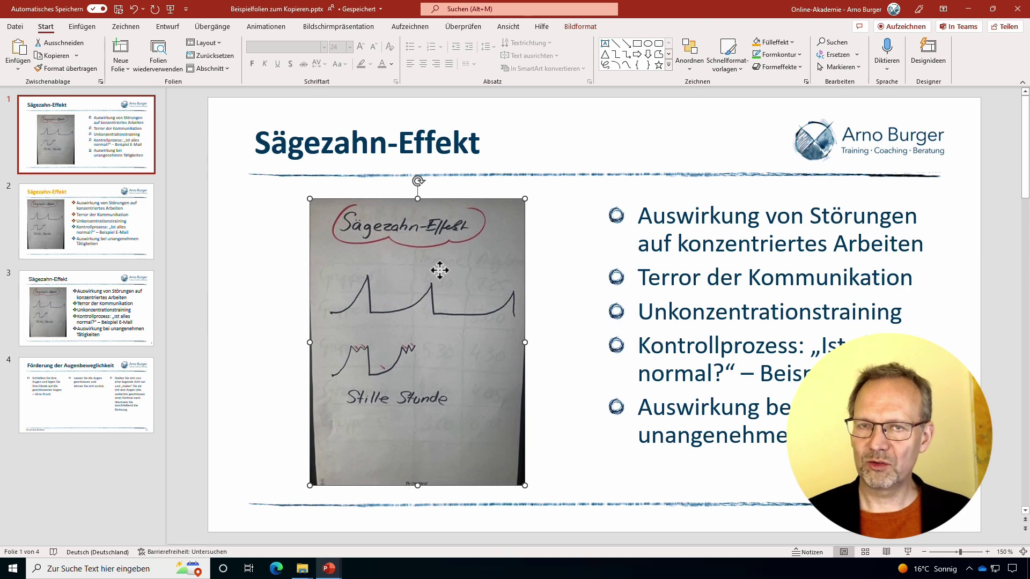
left_click_drag(273, 152, 547, 138)
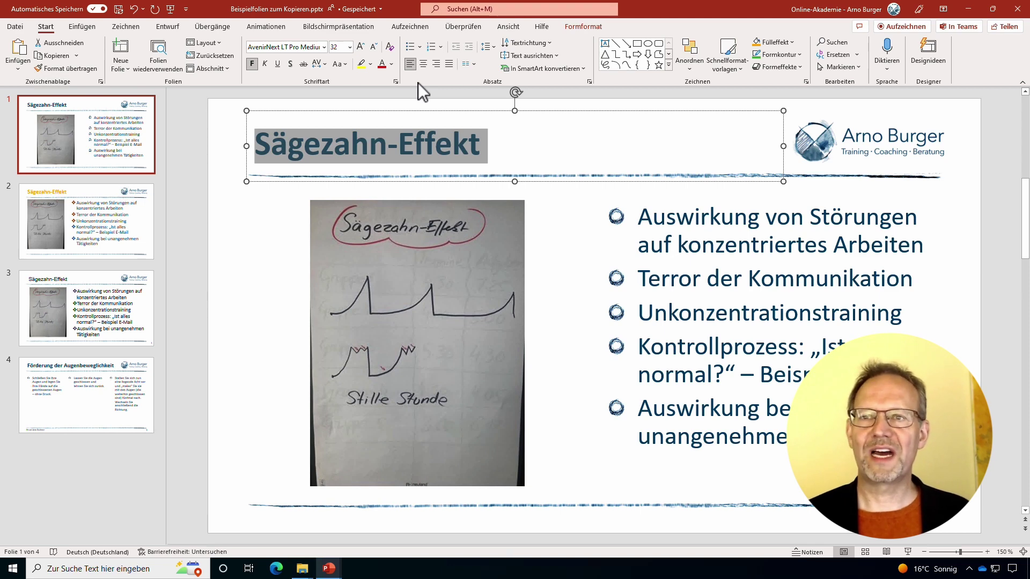
left_click(637, 244)
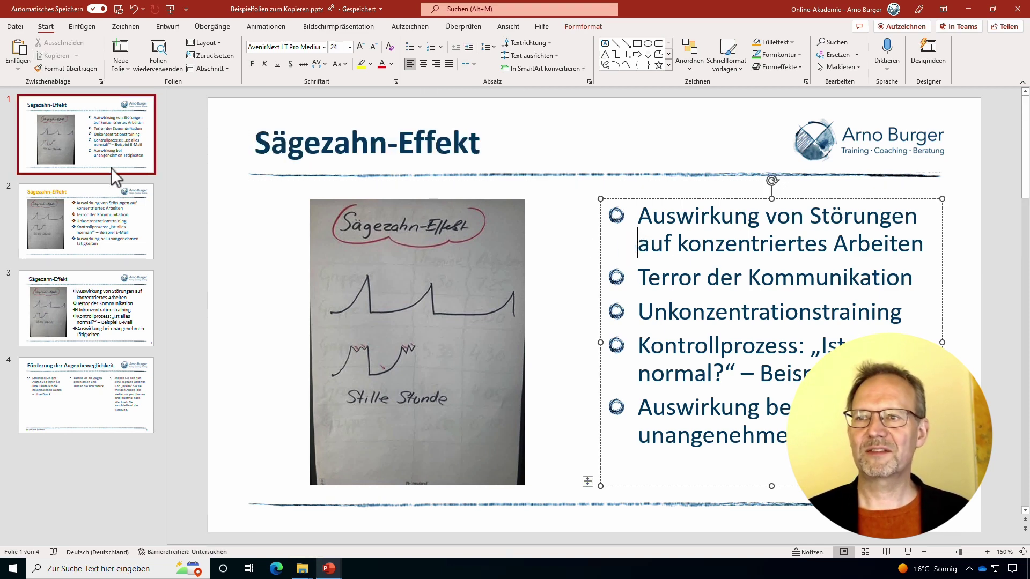
Step: Check the orange-titled second slide's layouts and diamond bullets unchanged, then show the third slide
left_click(84, 236)
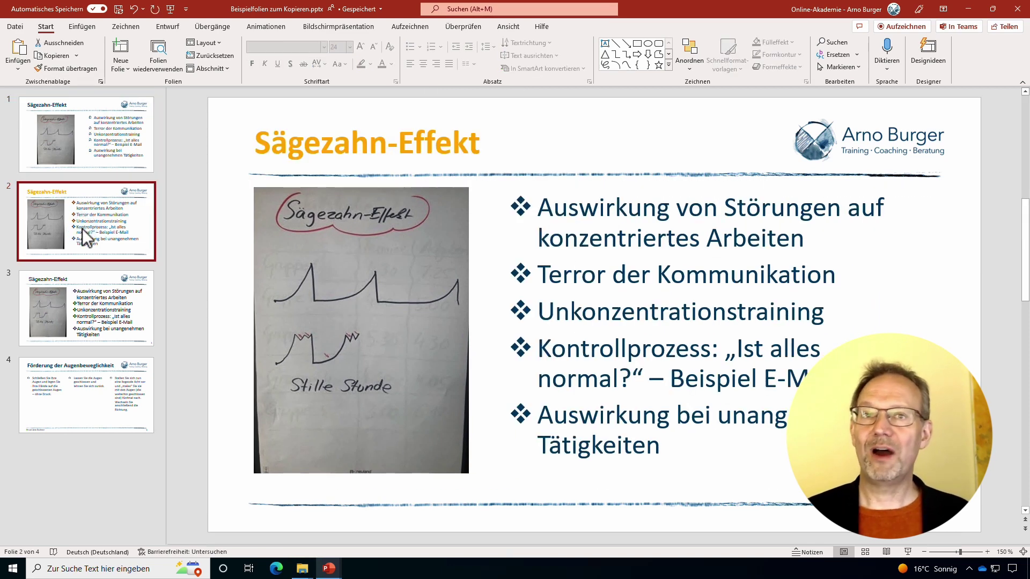
left_click(217, 43)
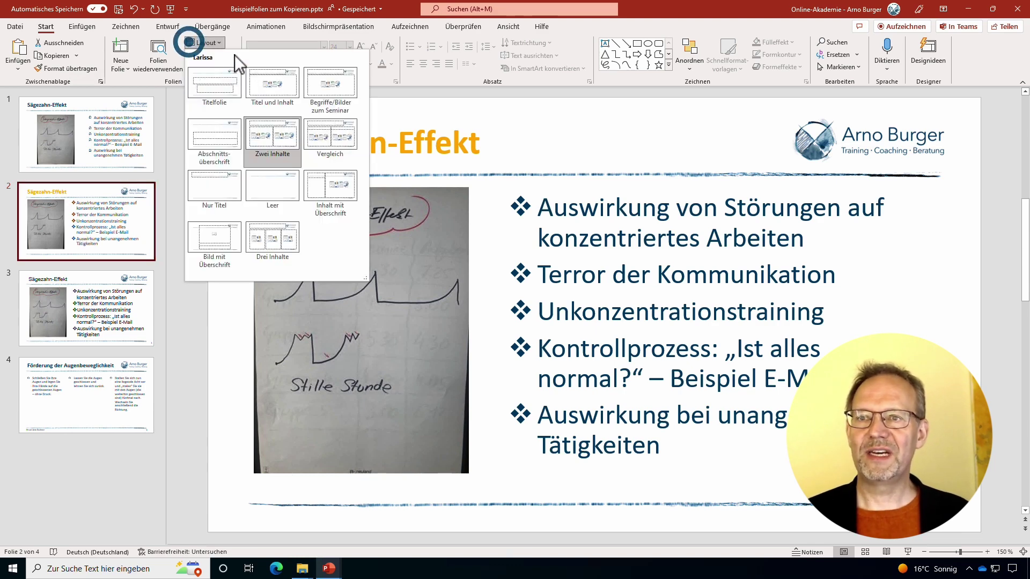
left_click(112, 210)
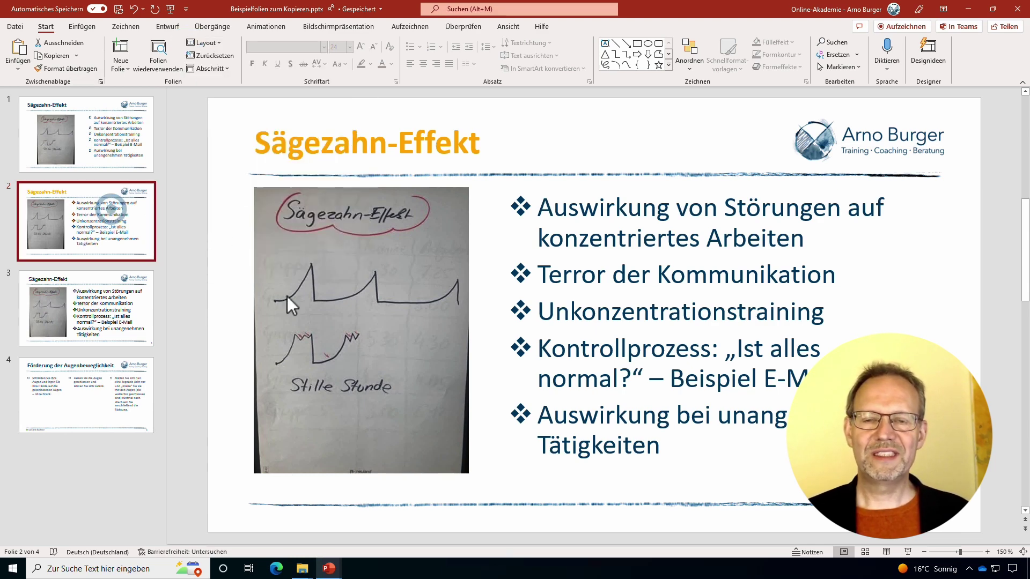
left_click(603, 220)
left_click(420, 47)
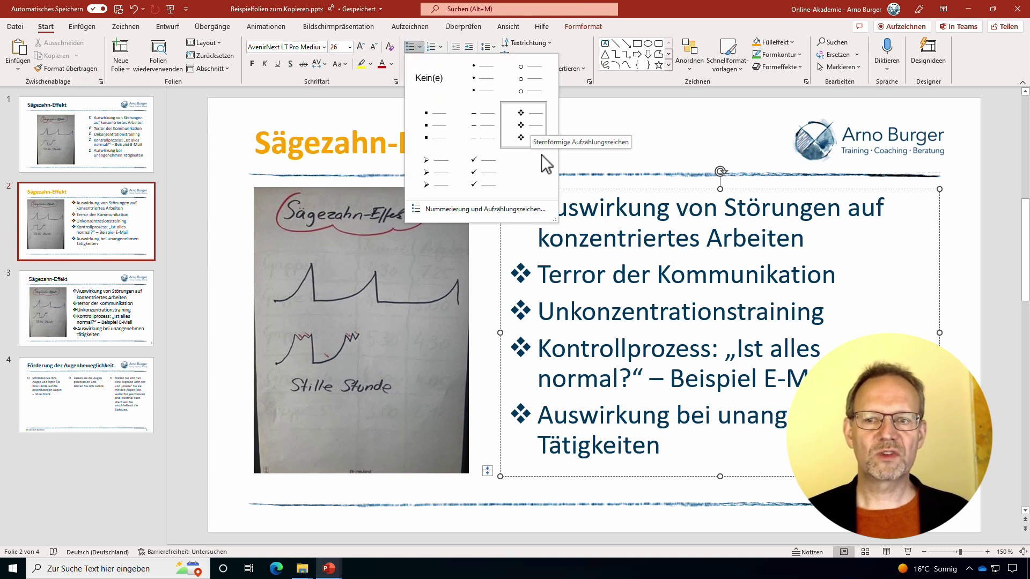
left_click(536, 136)
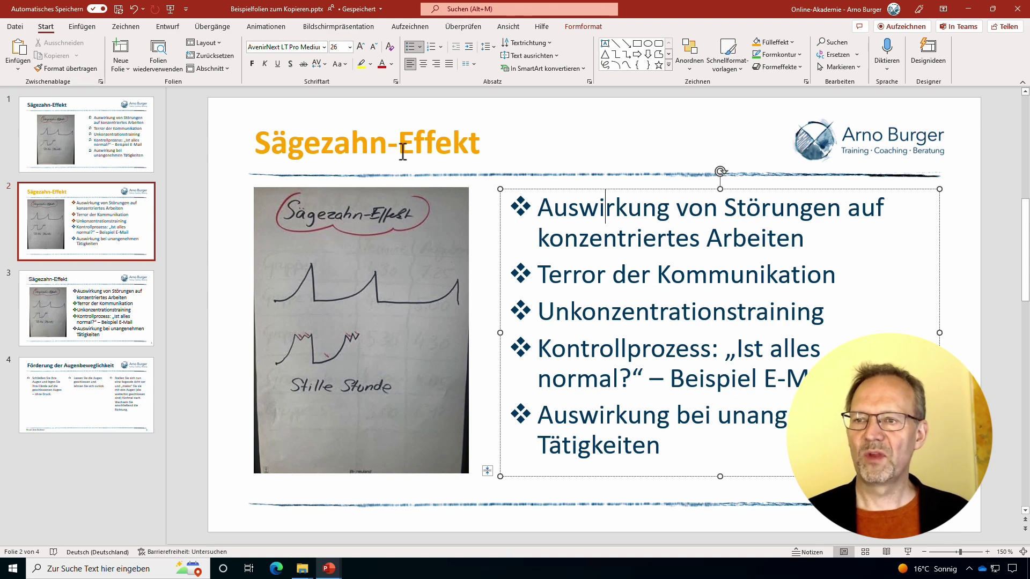
left_click(141, 304)
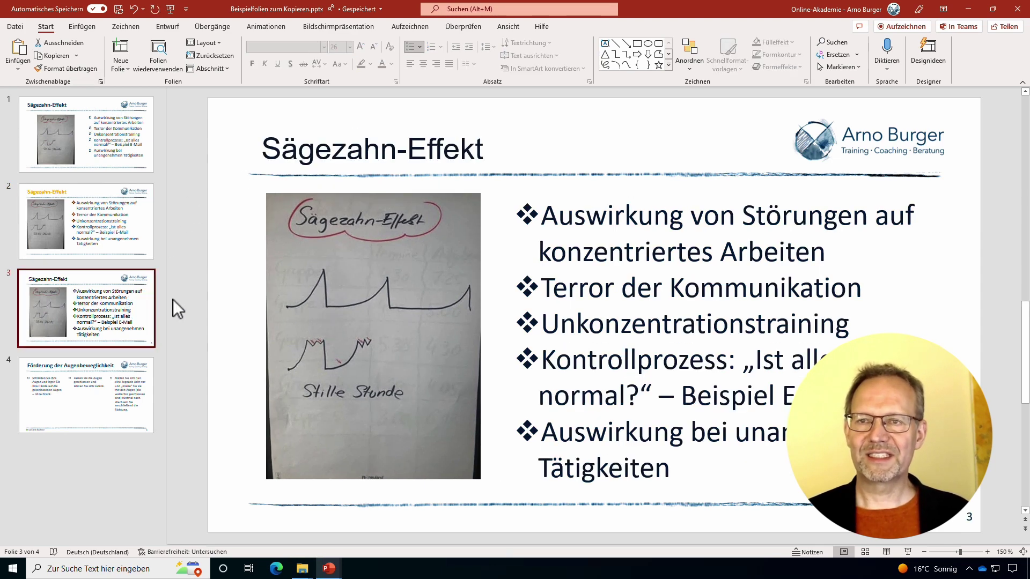
Step: Review slide 3's layouts, picture and bullet font colour without changes, then return to slide 1
left_click(206, 43)
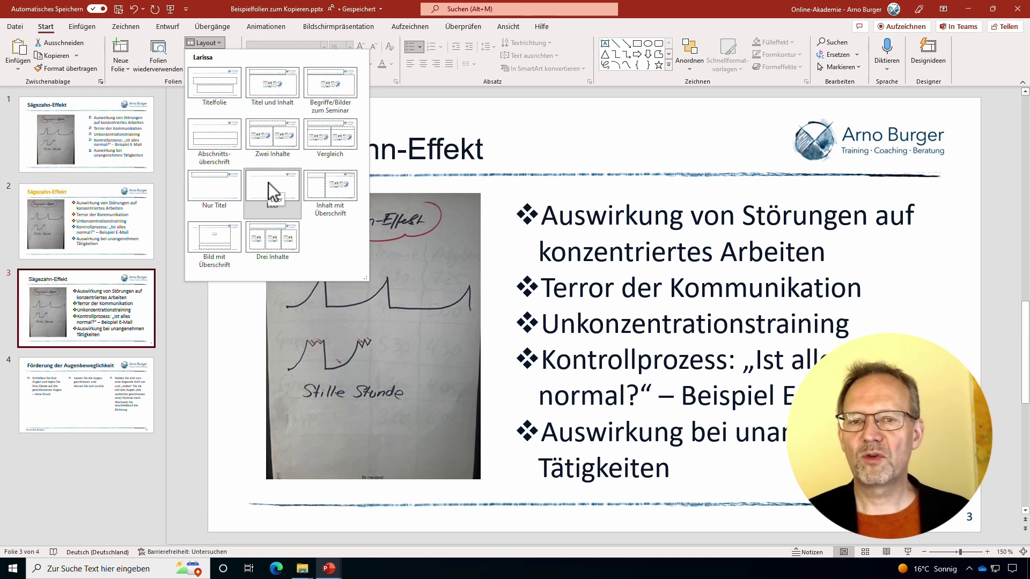
left_click(713, 338)
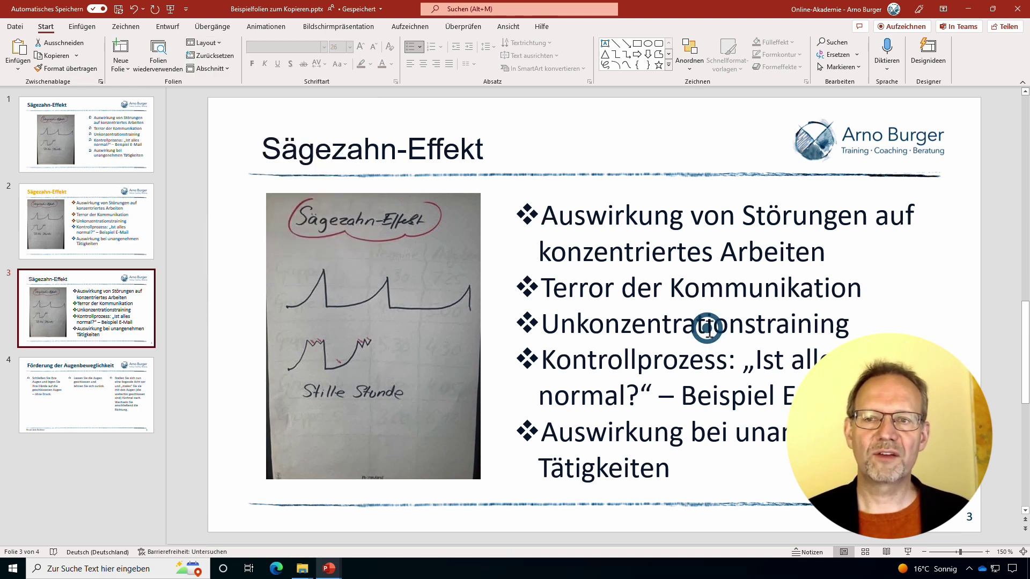
left_click(381, 281)
left_click_drag(265, 193, 266, 193)
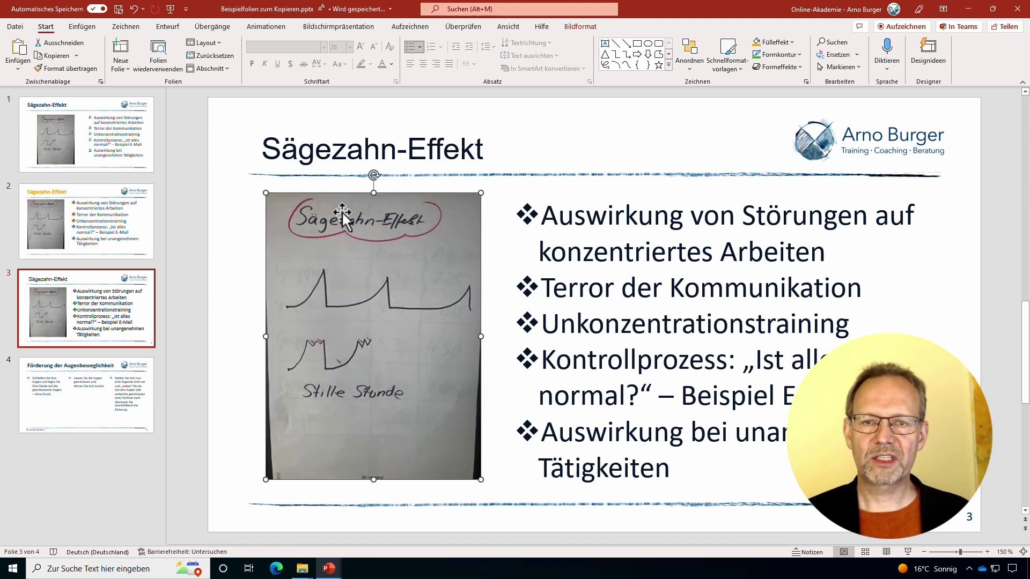
left_click(593, 263)
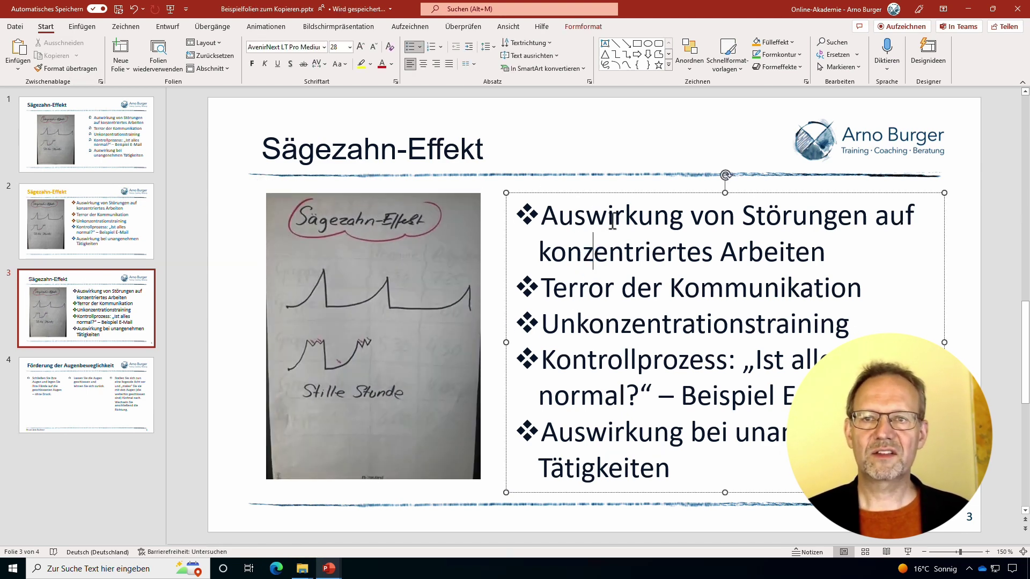
left_click(391, 64)
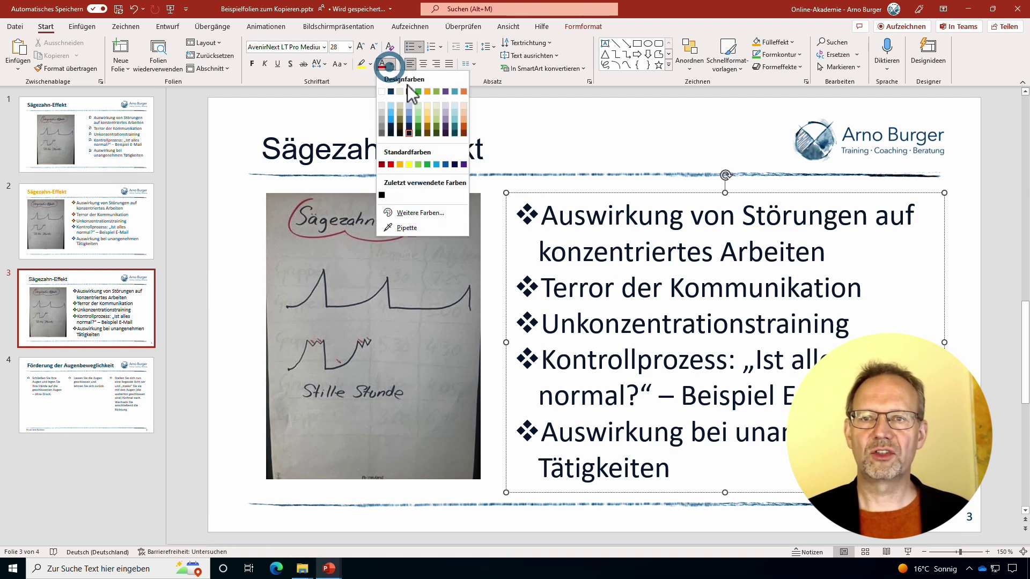
left_click(677, 281)
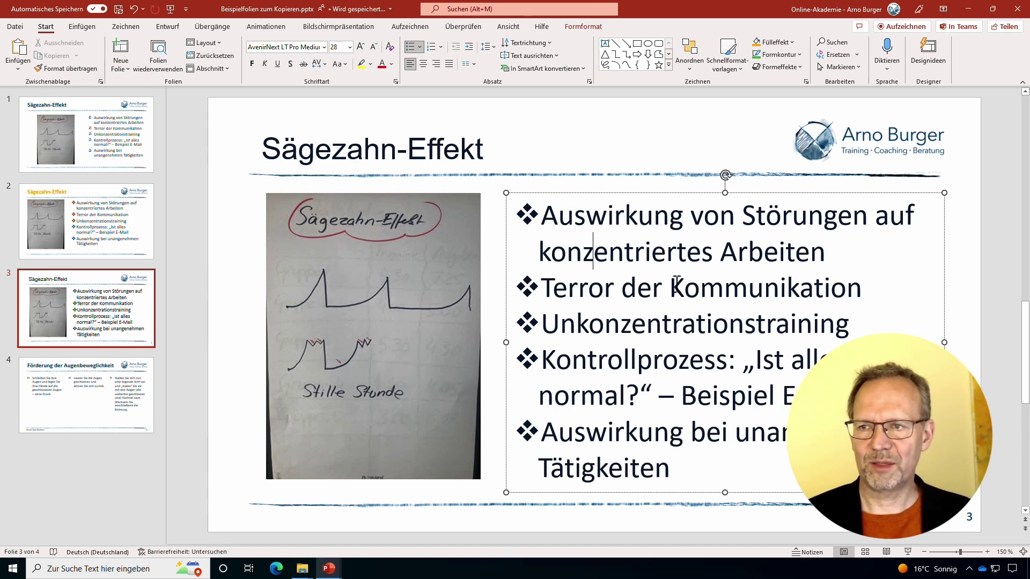
left_click(57, 148)
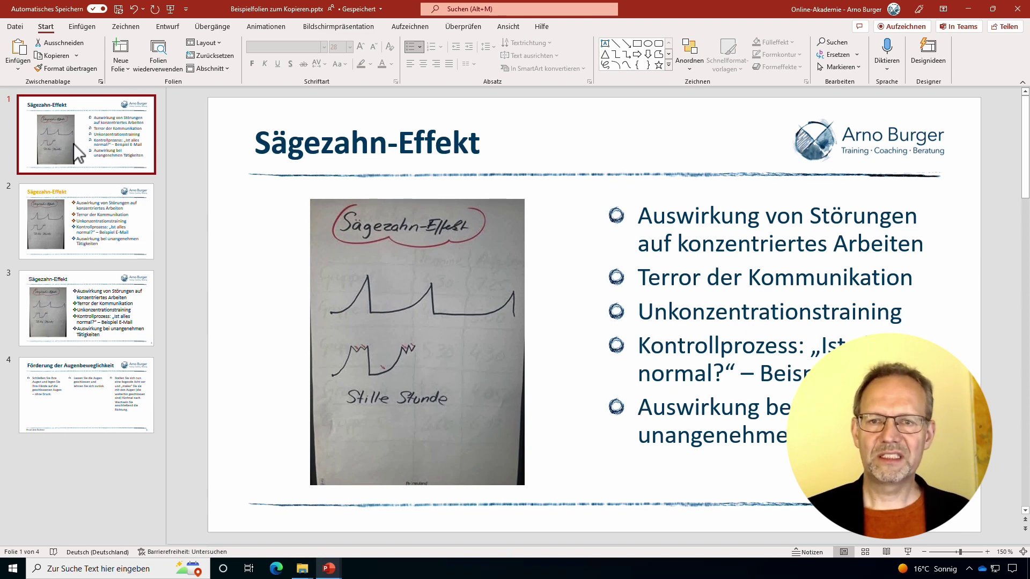
Step: Paste the first Sägezahn-Effekt slide into Präsentation3 after the title slide and check its formatting
key("alt+Tab")
left_click(110, 134)
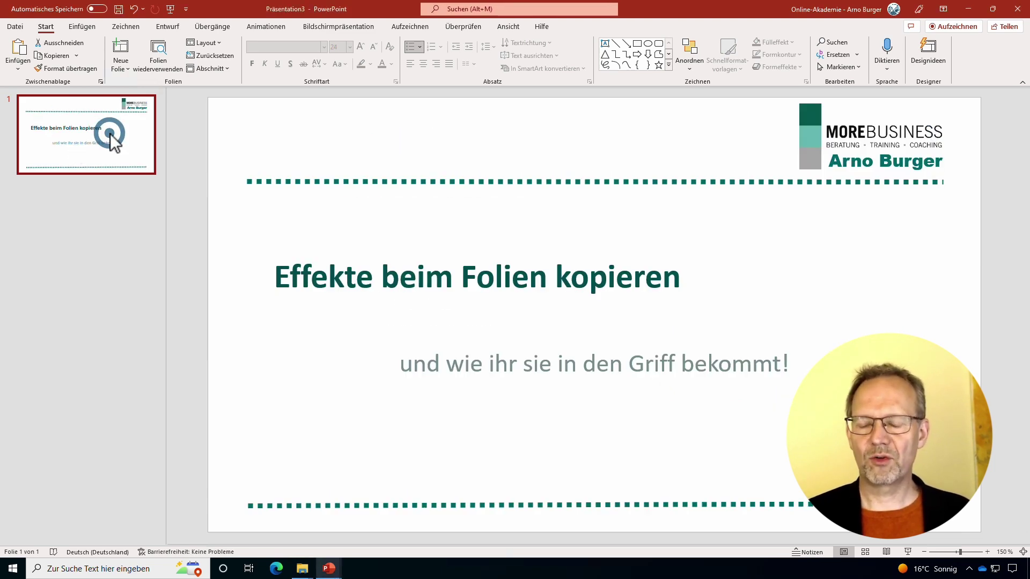
key("ctrl+v")
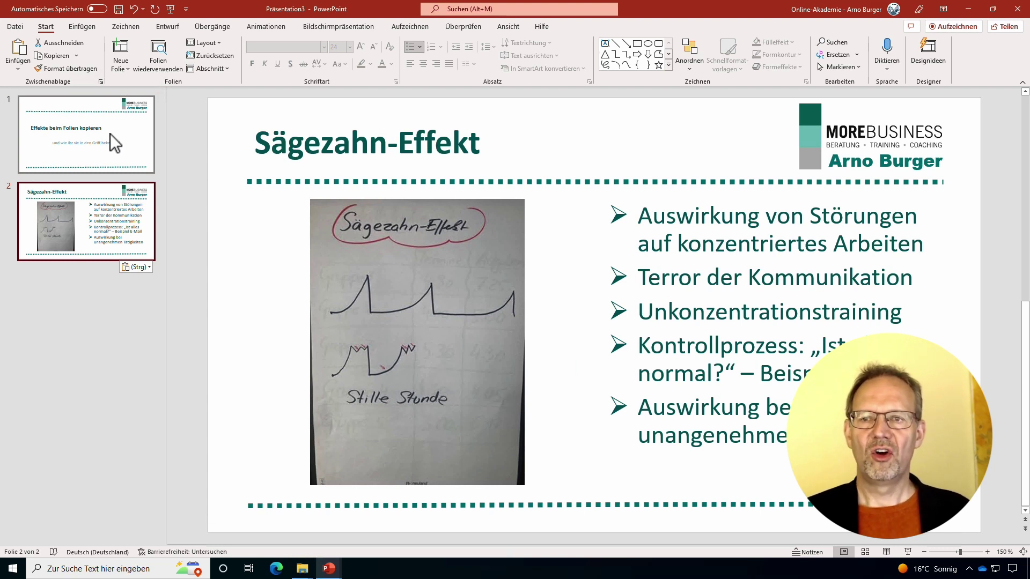
left_click(321, 142)
left_click(715, 244)
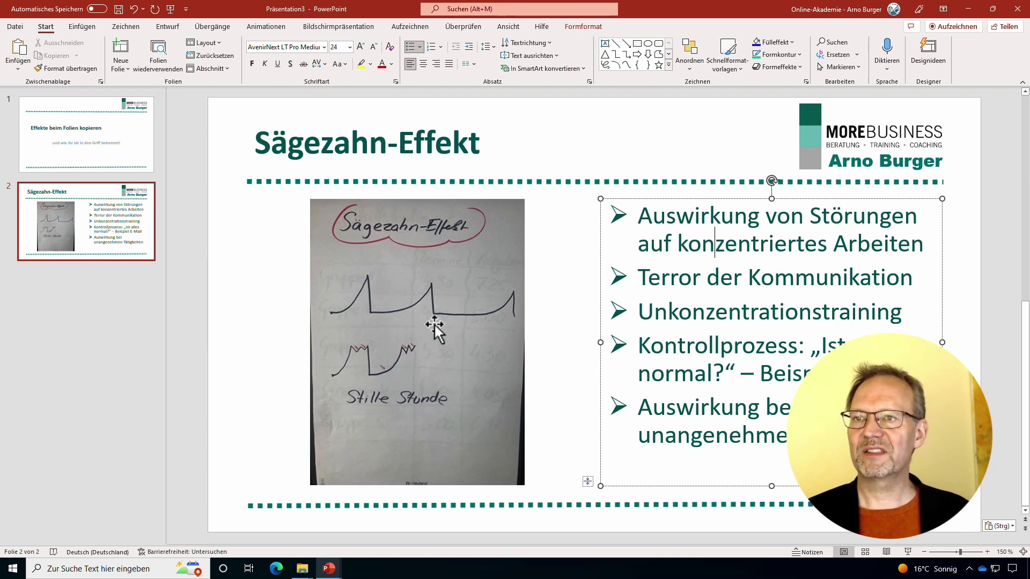
Step: Add a Titel und Inhalt slide, delete it again, and return to Beispielfolien zum Kopieren
left_click(123, 67)
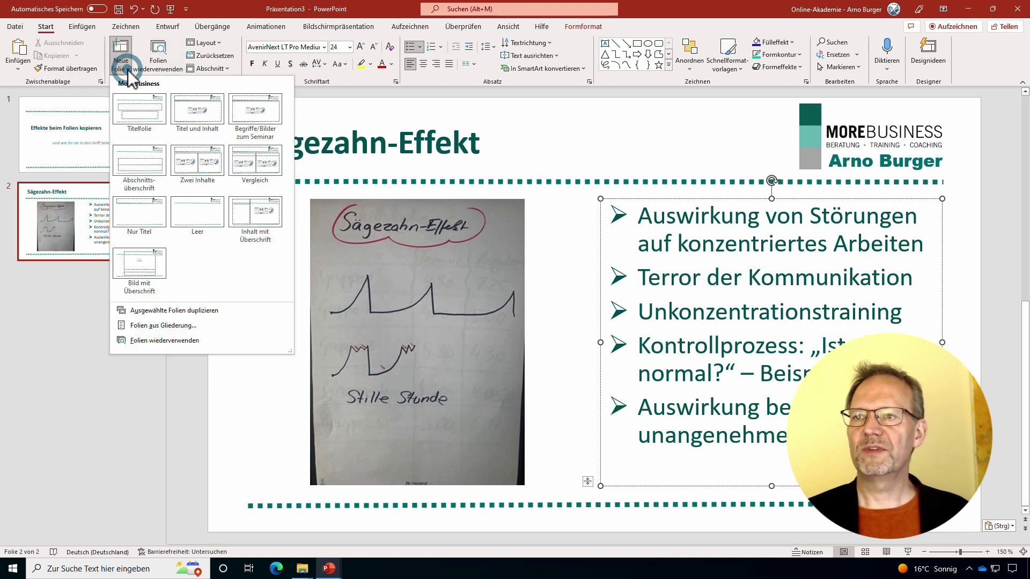
left_click(199, 113)
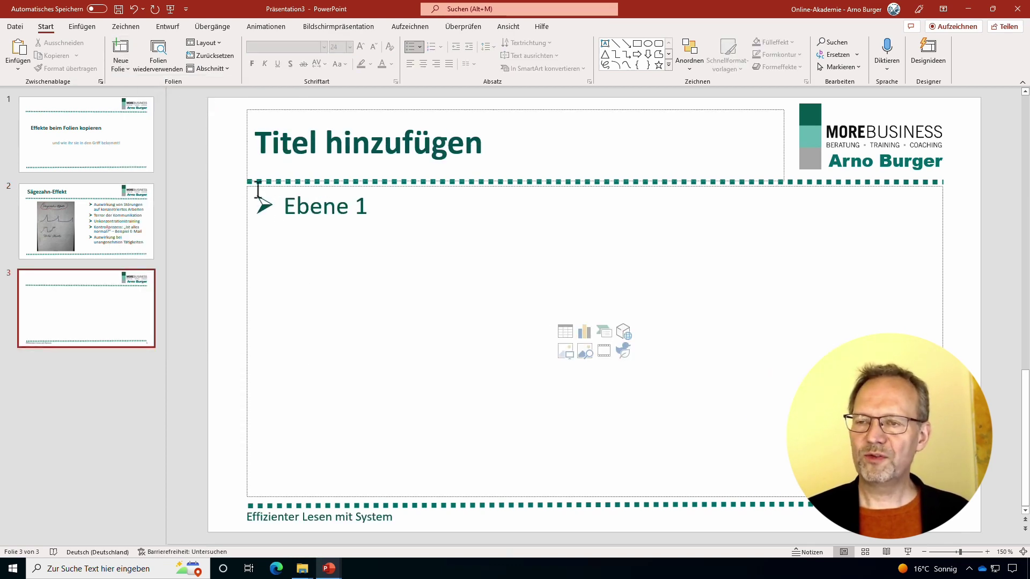
left_click(116, 317)
key("Delete")
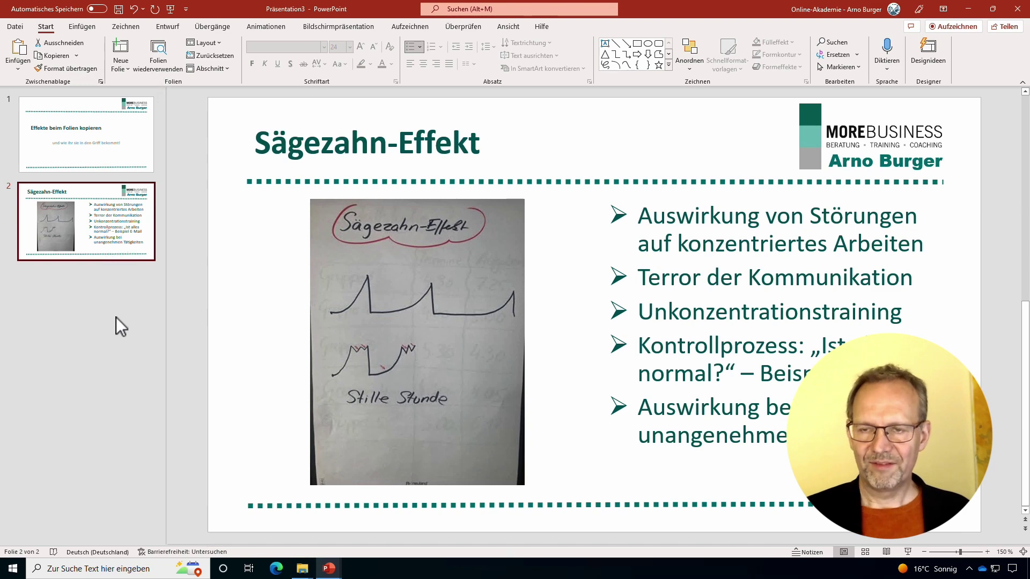
key("alt+Tab")
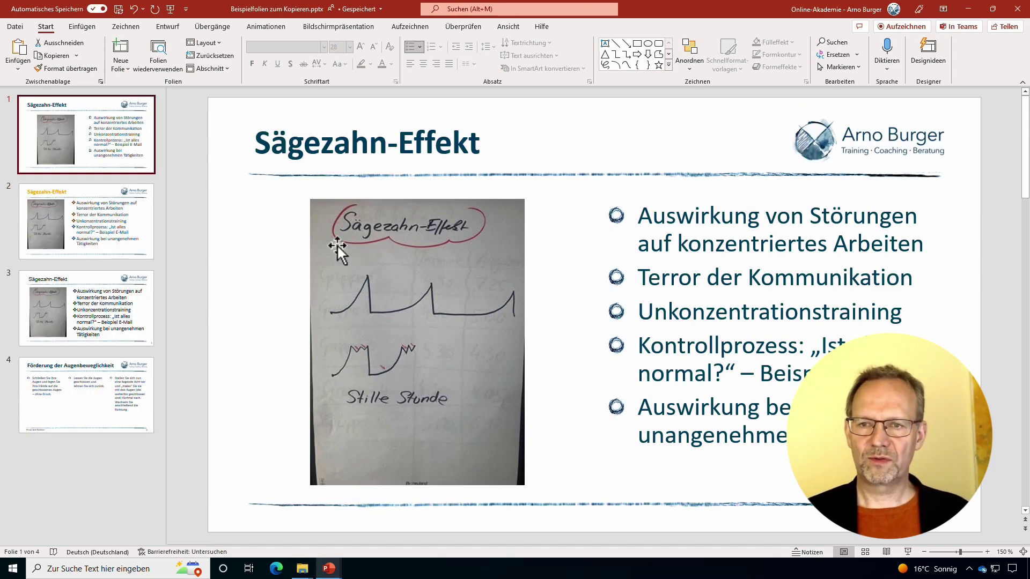
Step: Paste the orange-titled second Sägezahn-Effekt slide into Präsentation3 as slide 3 and check its title
left_click(82, 220)
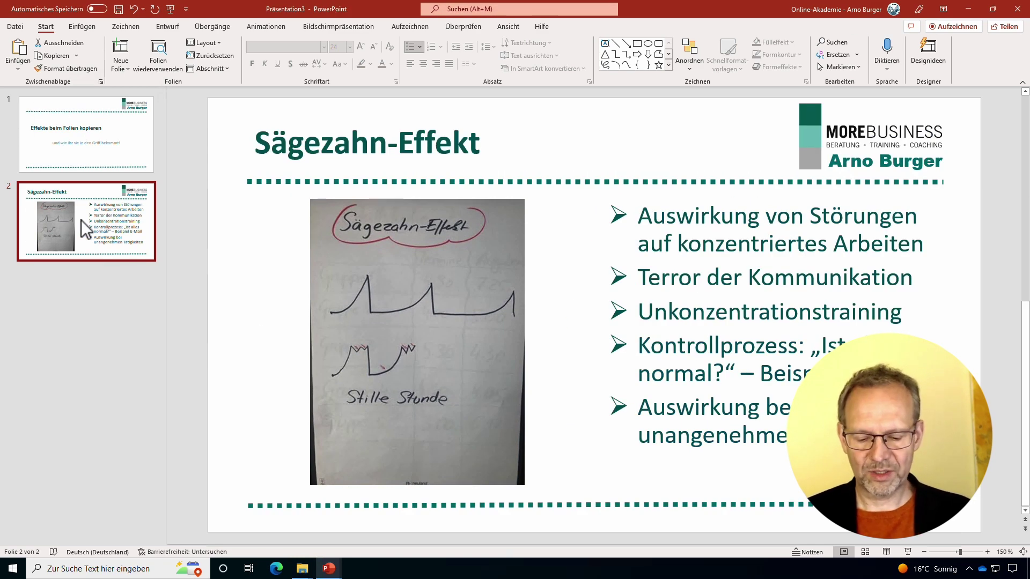
key("ctrl+v")
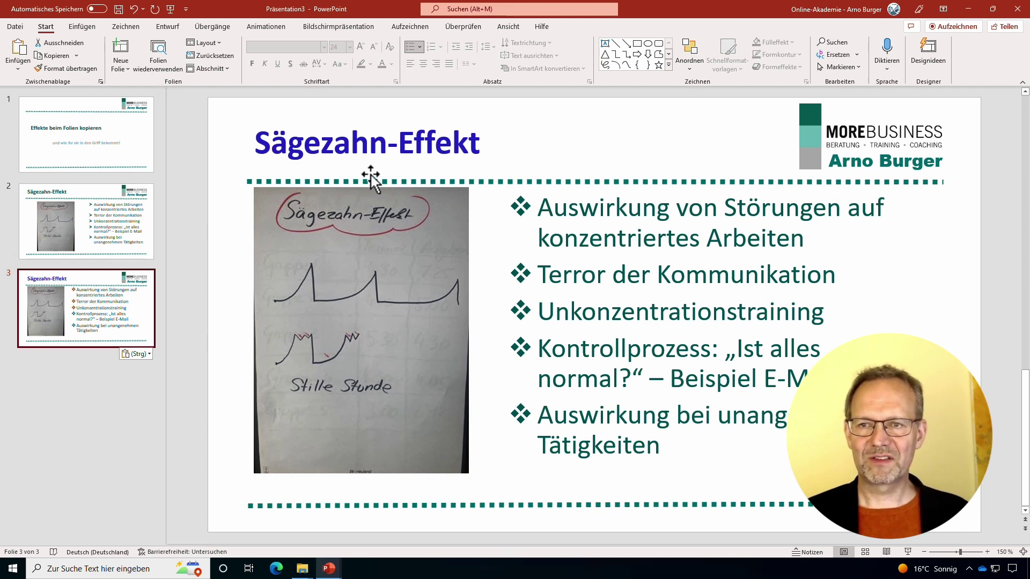
left_click(370, 149)
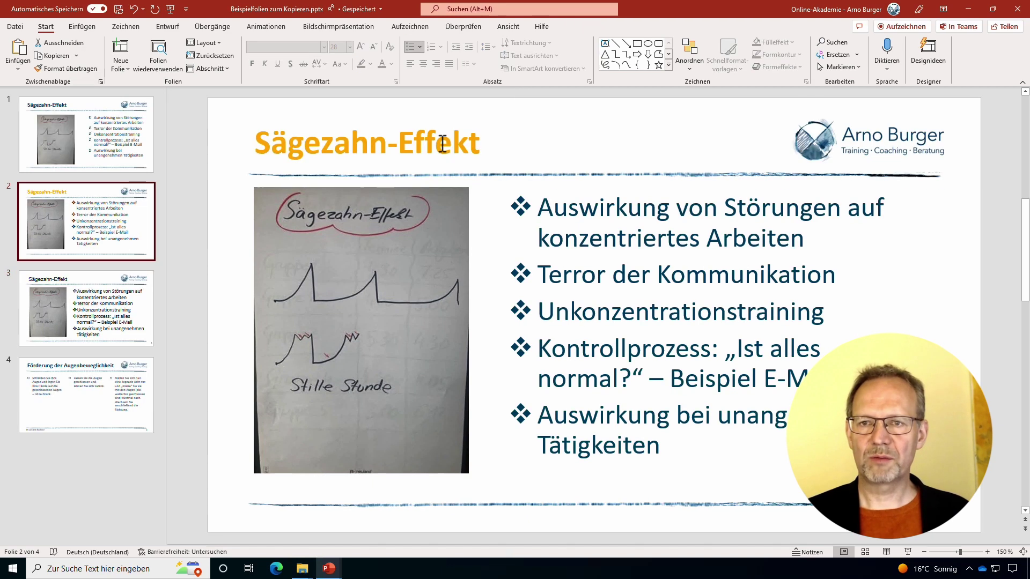
left_click(369, 137)
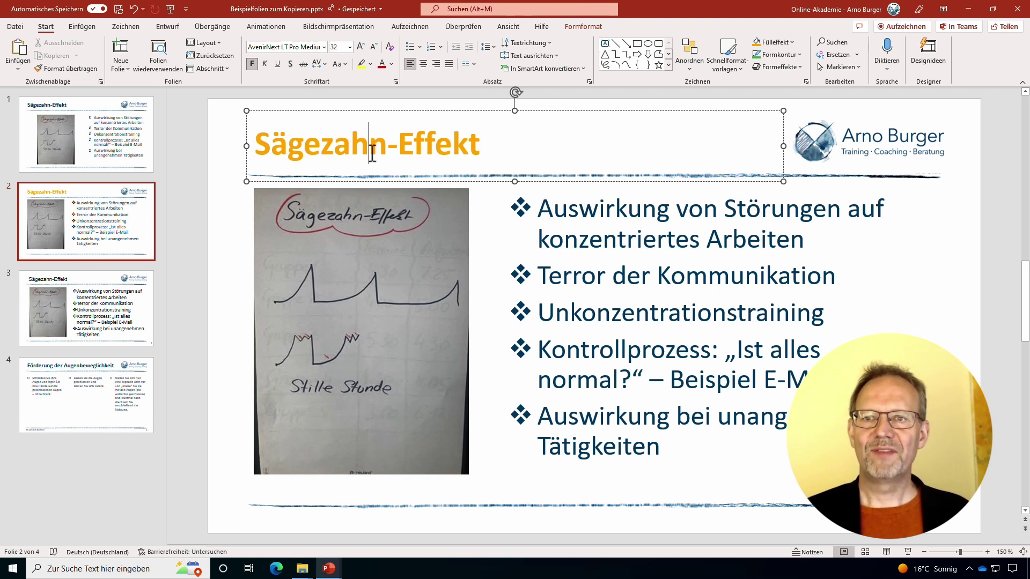
left_click(370, 143)
left_click(395, 67)
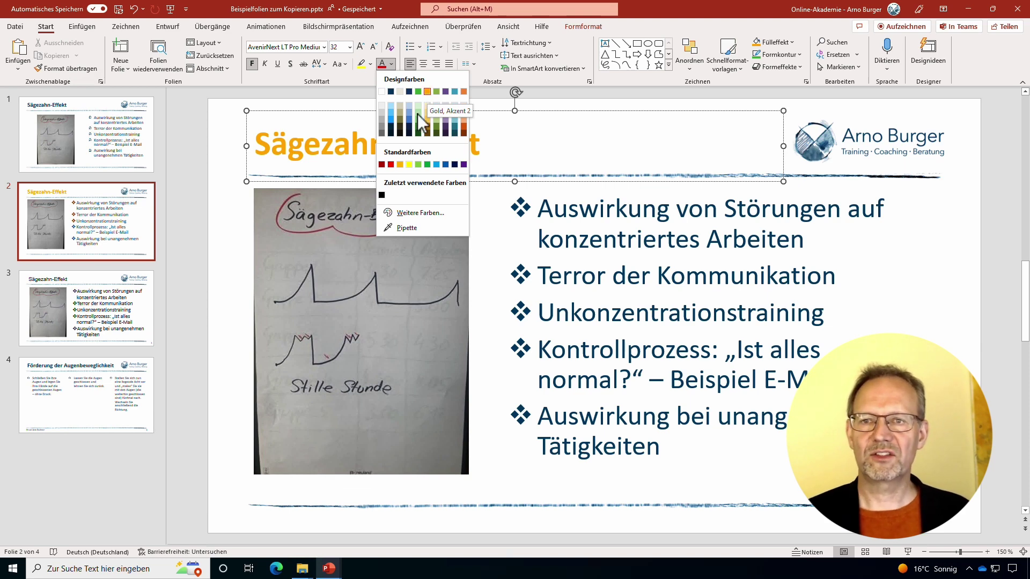
left_click(333, 141)
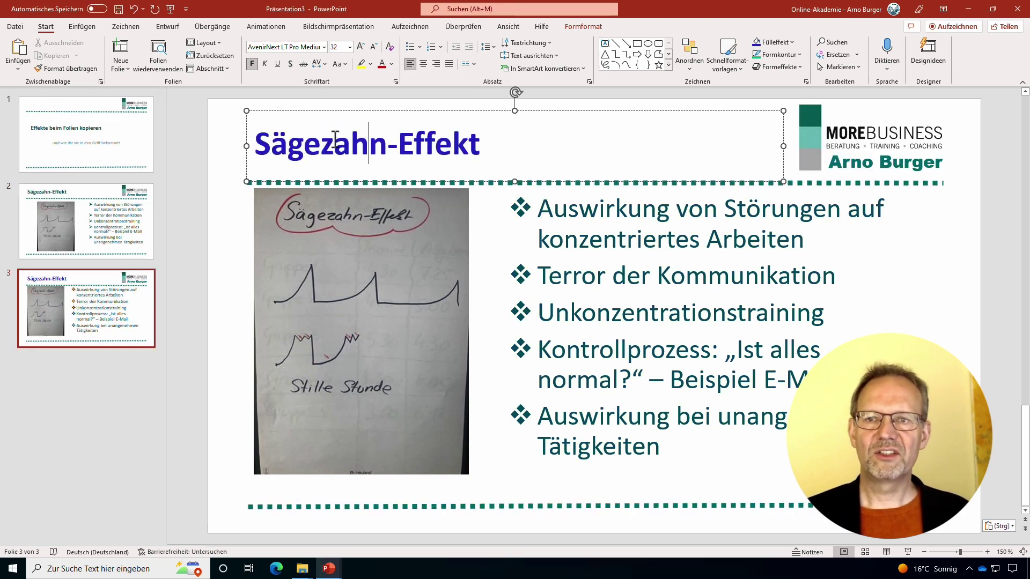
left_click(391, 65)
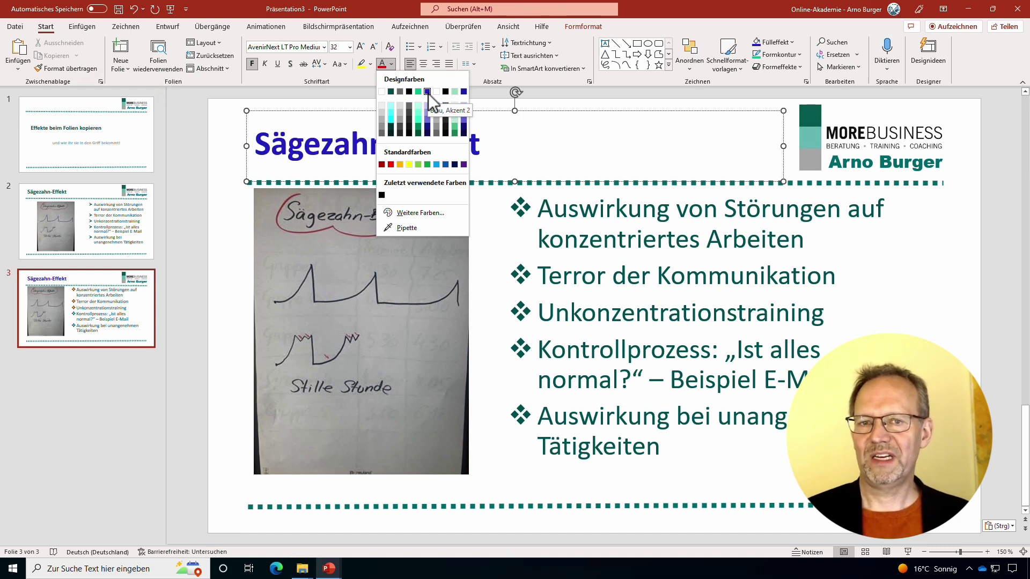
left_click(427, 94)
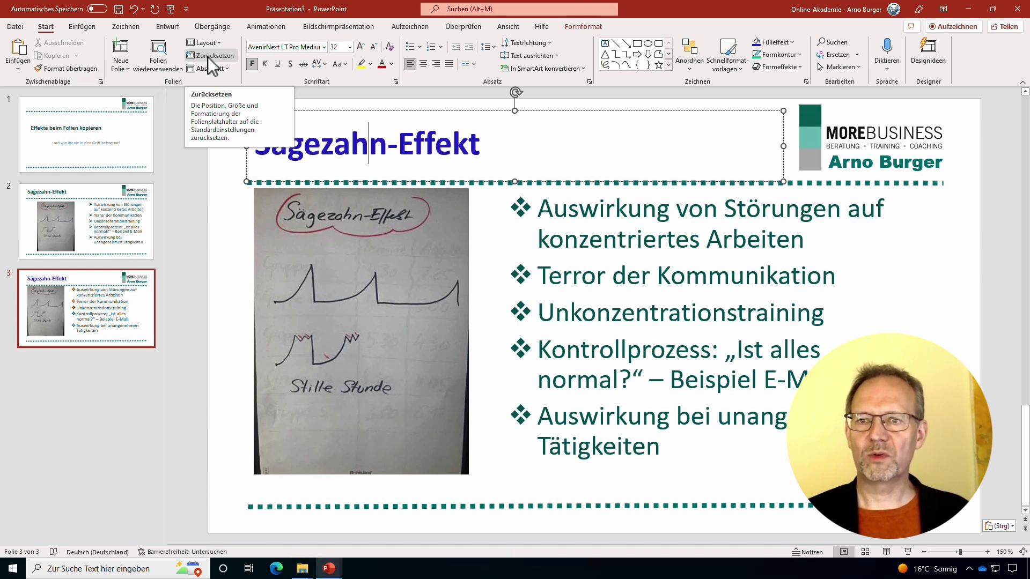
Step: Nudge the photo slightly and review the title colour and bullet styles without changing them
left_click(400, 244)
left_click(344, 230)
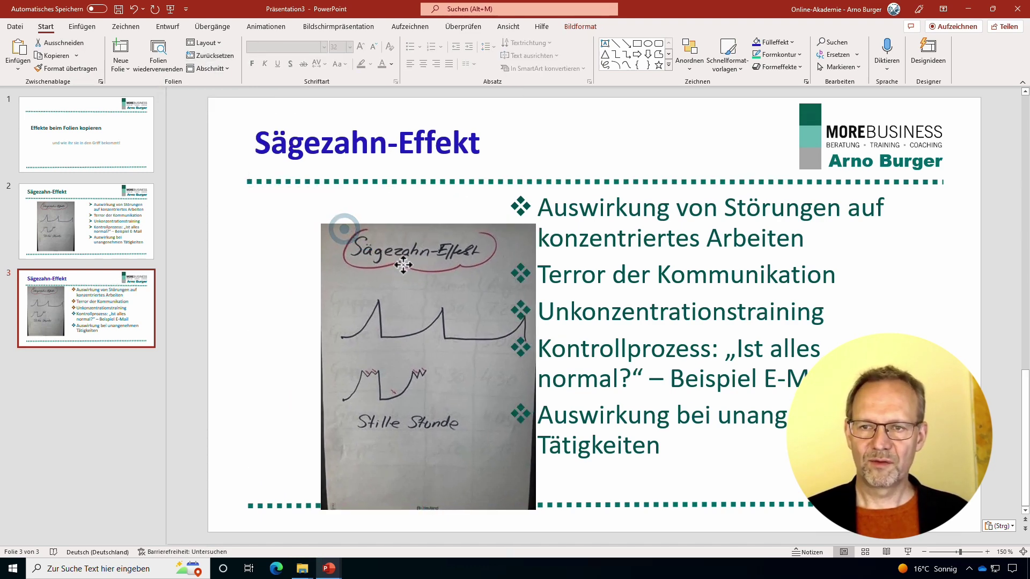
left_click_drag(351, 238, 347, 240)
left_click(402, 155)
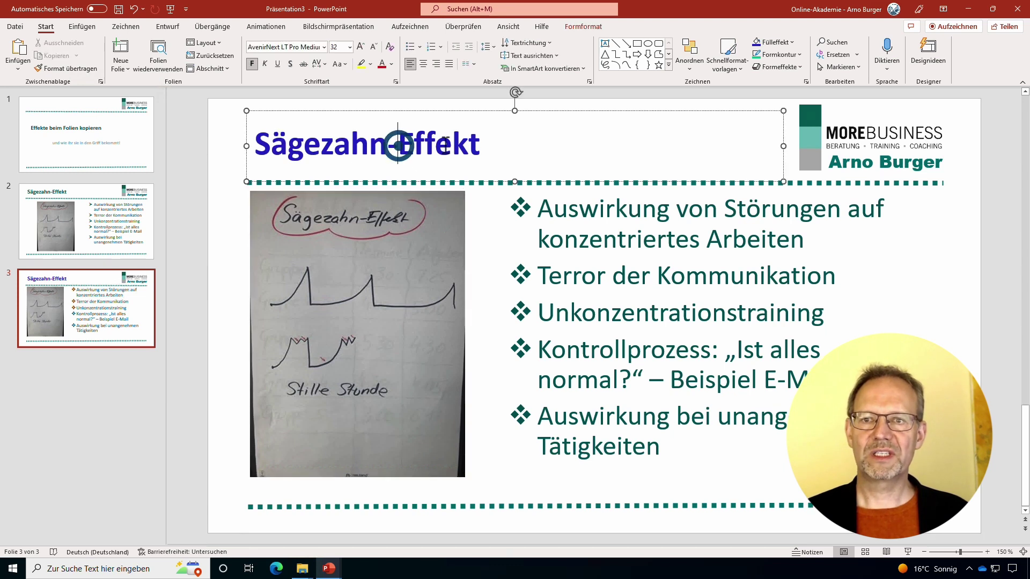
left_click_drag(484, 145, 235, 144)
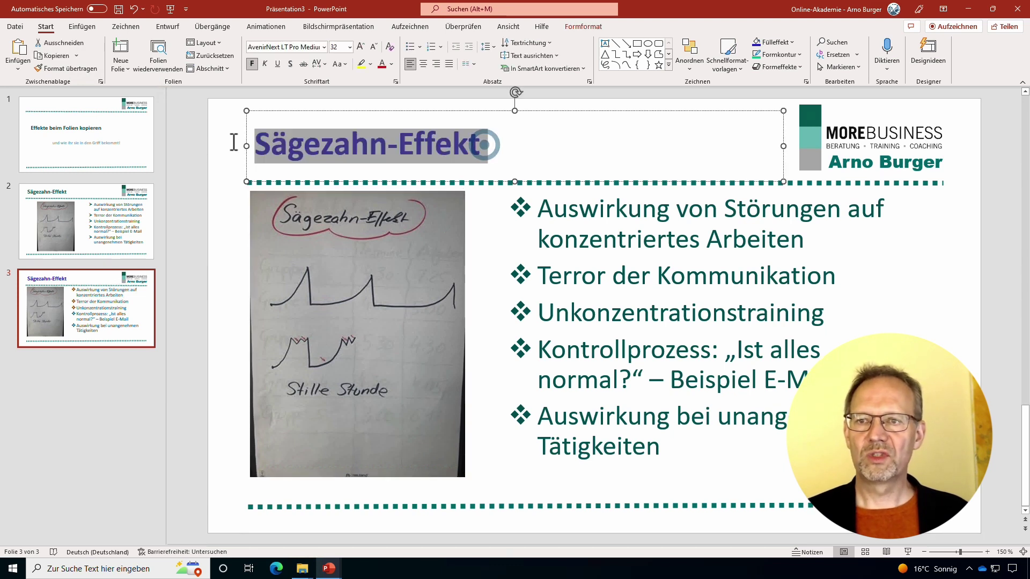
left_click(391, 64)
key("Escape")
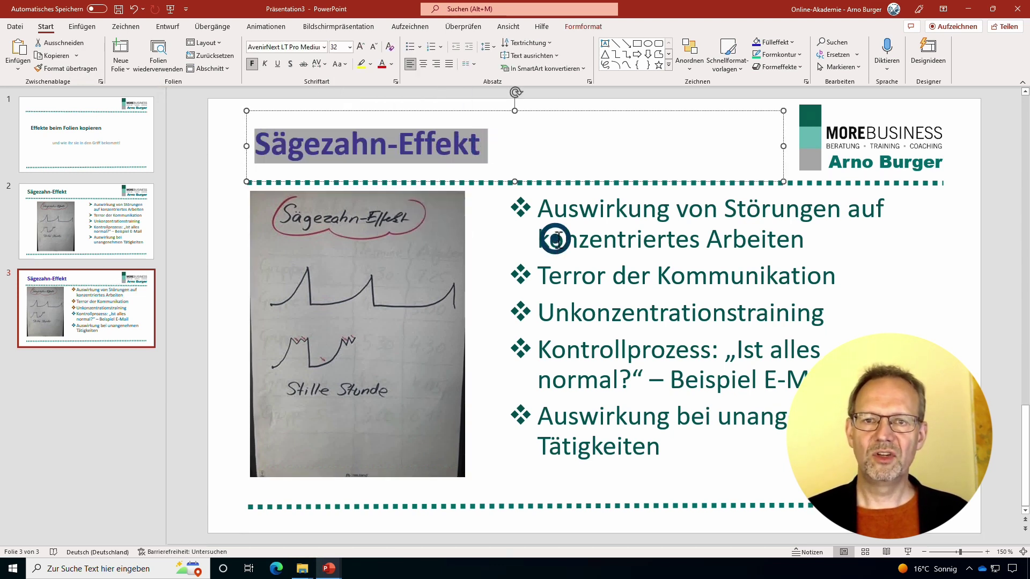
left_click_drag(542, 200, 697, 451)
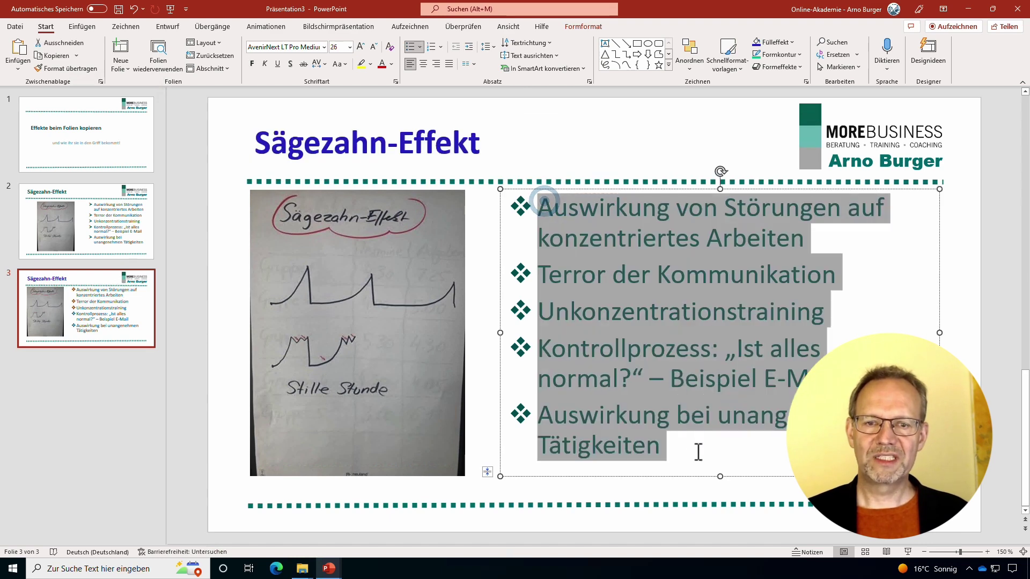
left_click(420, 47)
left_click(617, 255)
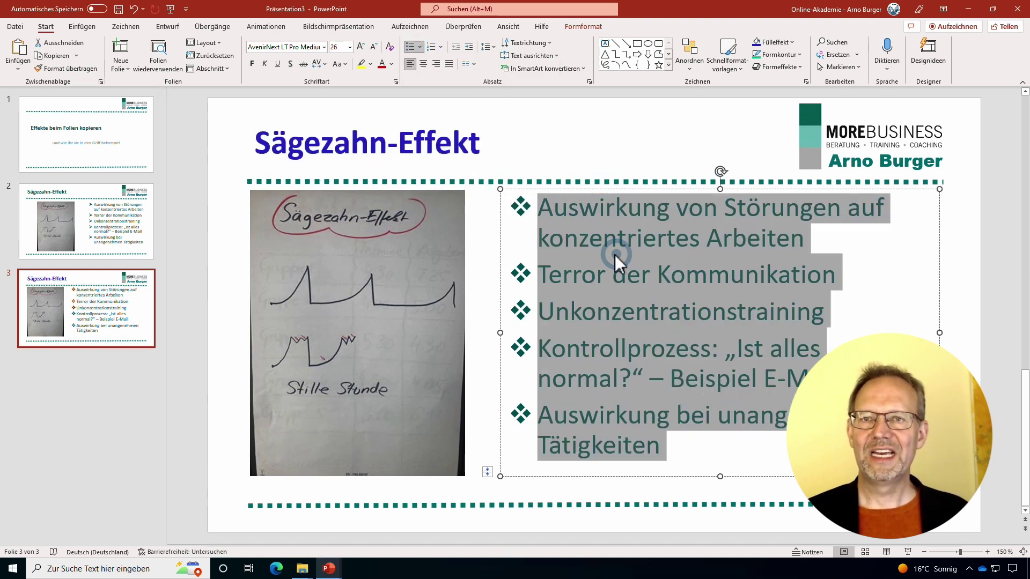
Step: Reset slide 3 to its layout with Zurücksetzen and compare it against slide 2
left_click(217, 56)
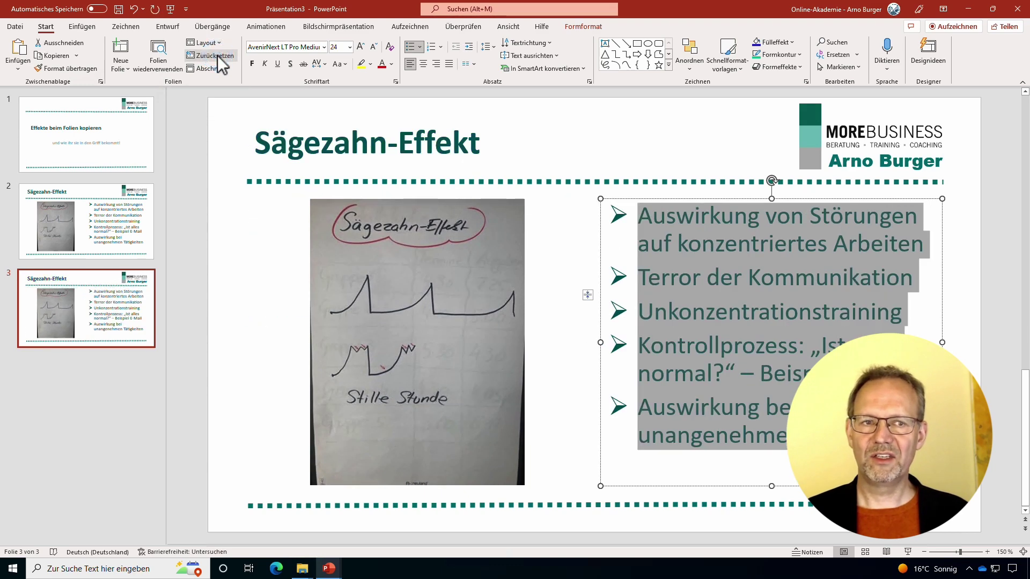
left_click(56, 227)
left_click(73, 311)
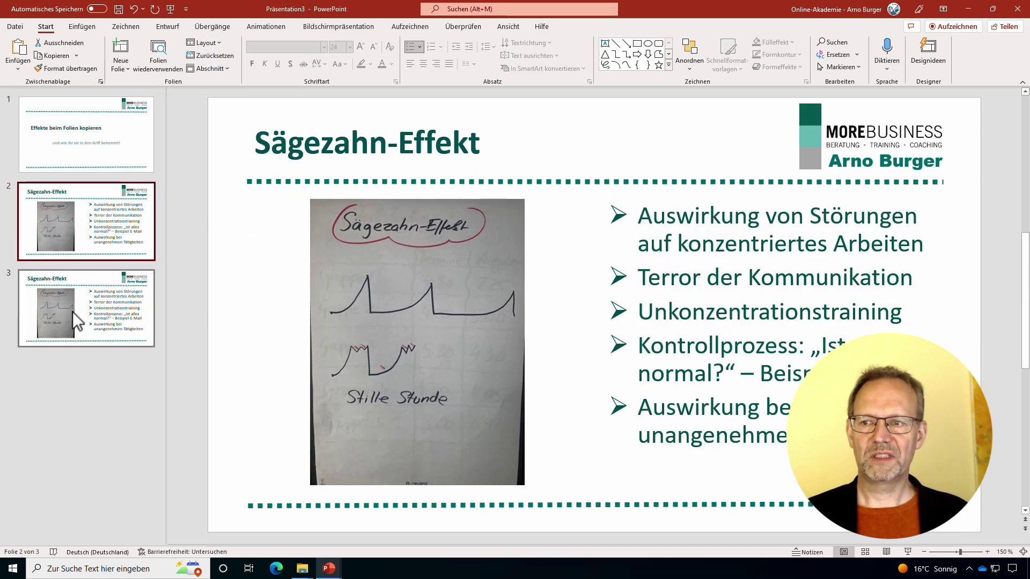
left_click(75, 240)
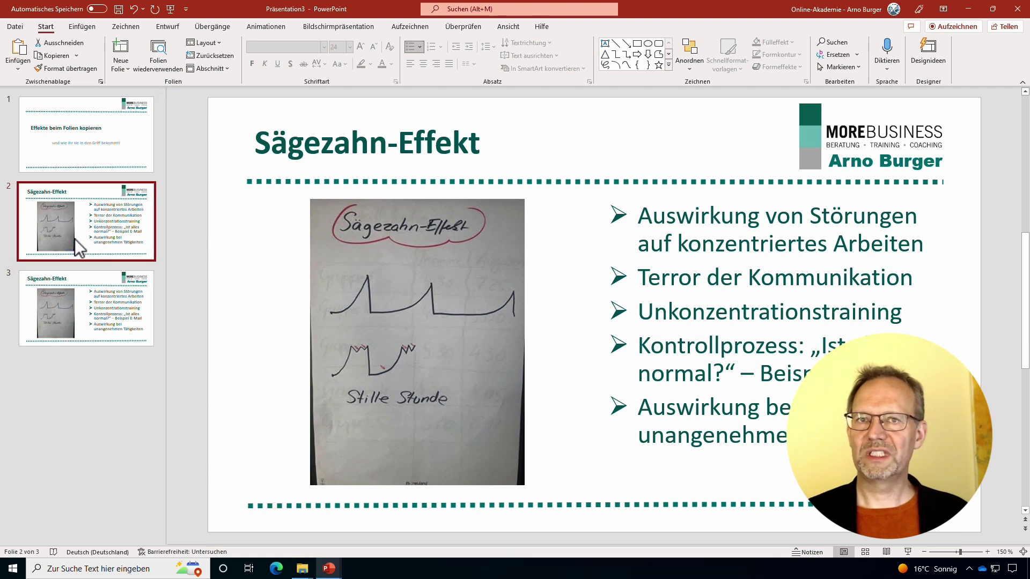
Step: Show the sample deck's third slide, the Sägezahn-Effekt version with the plain black title
left_click(115, 300)
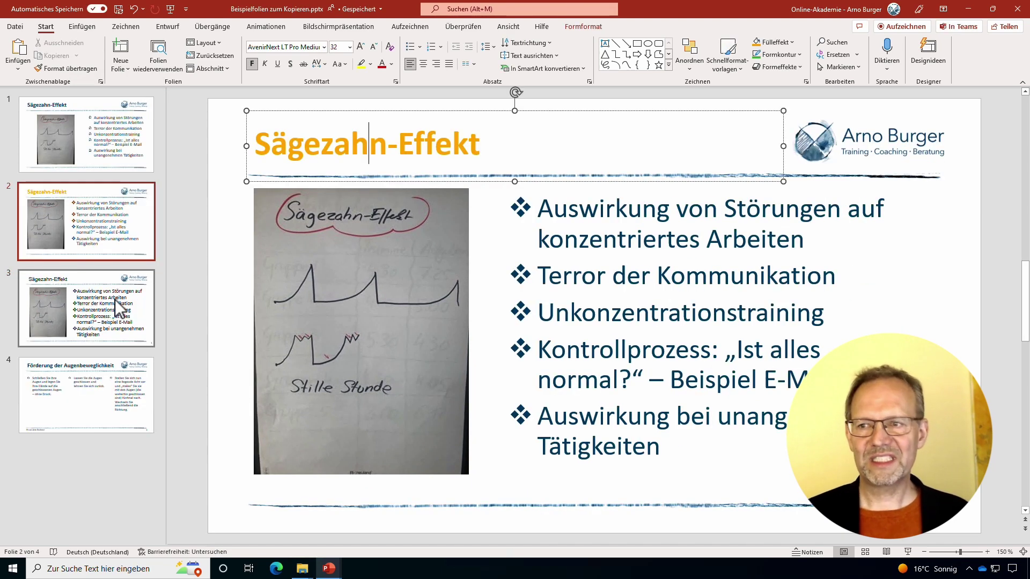
left_click(105, 284)
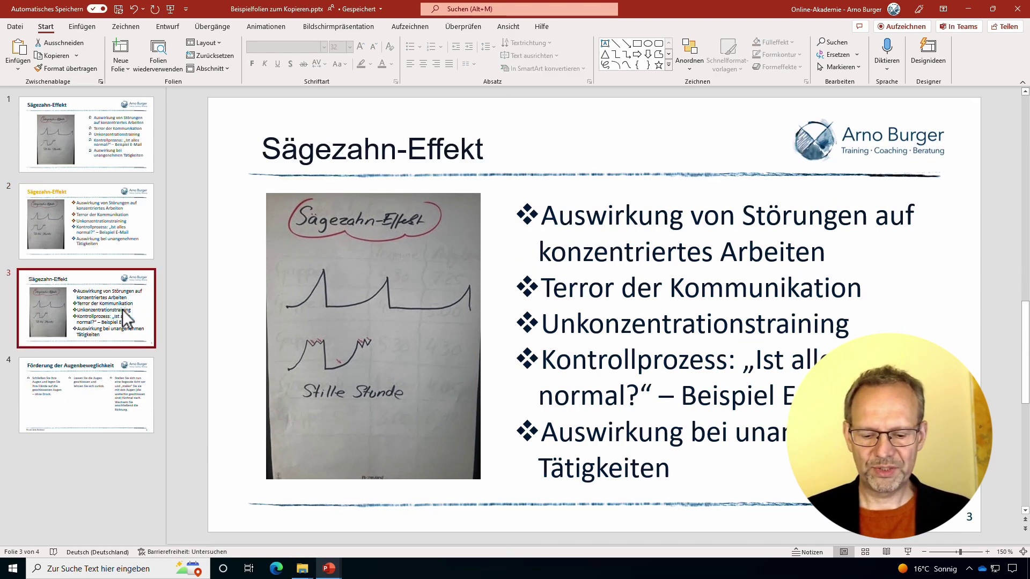
Step: Paste the plain-title slide into Präsentation3 as slide 4, trying Zurücksetzen and the layouts without changes
key("alt+Tab")
key("ctrl+v")
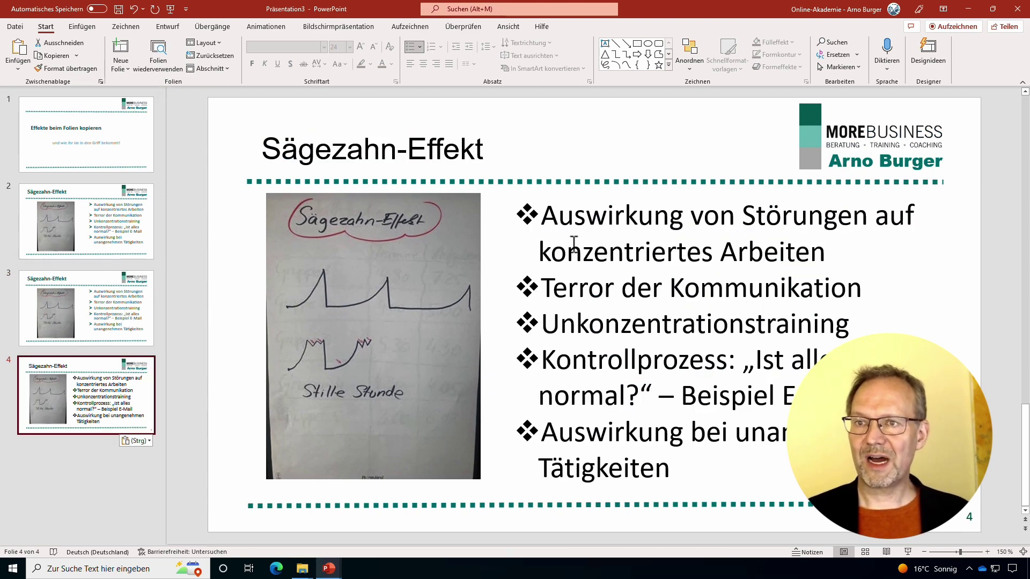
left_click(208, 56)
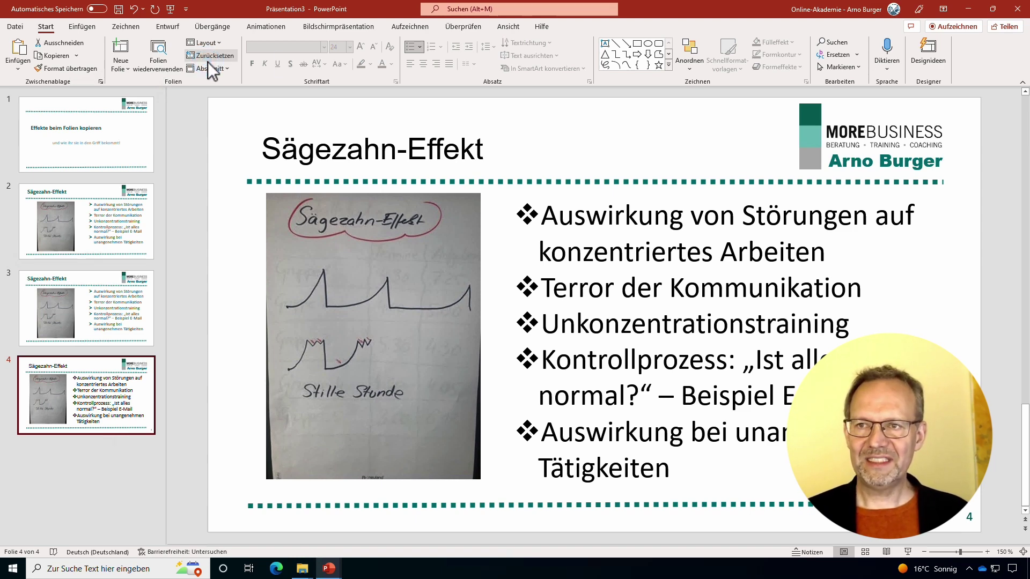
left_click(212, 45)
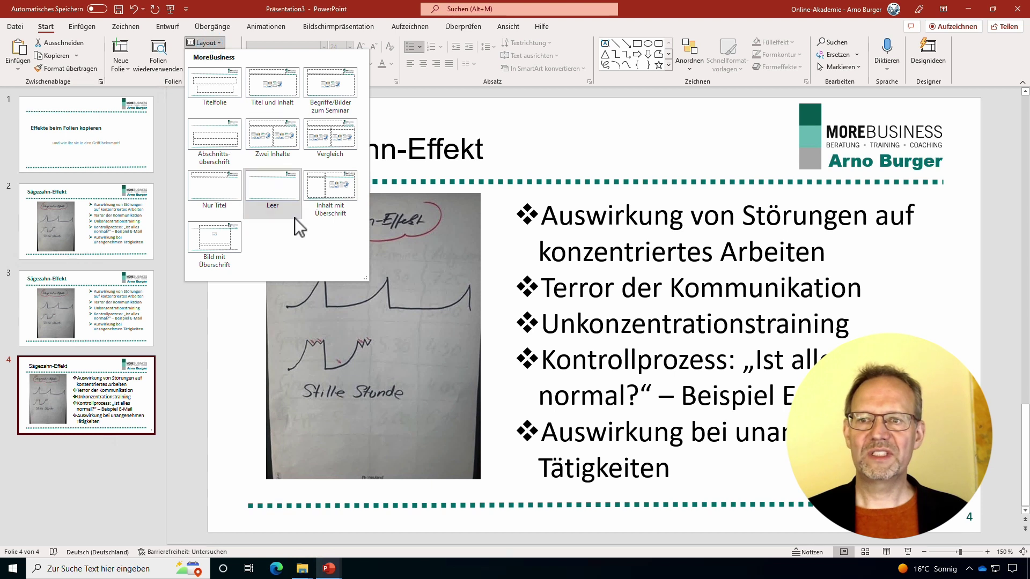
left_click(568, 145)
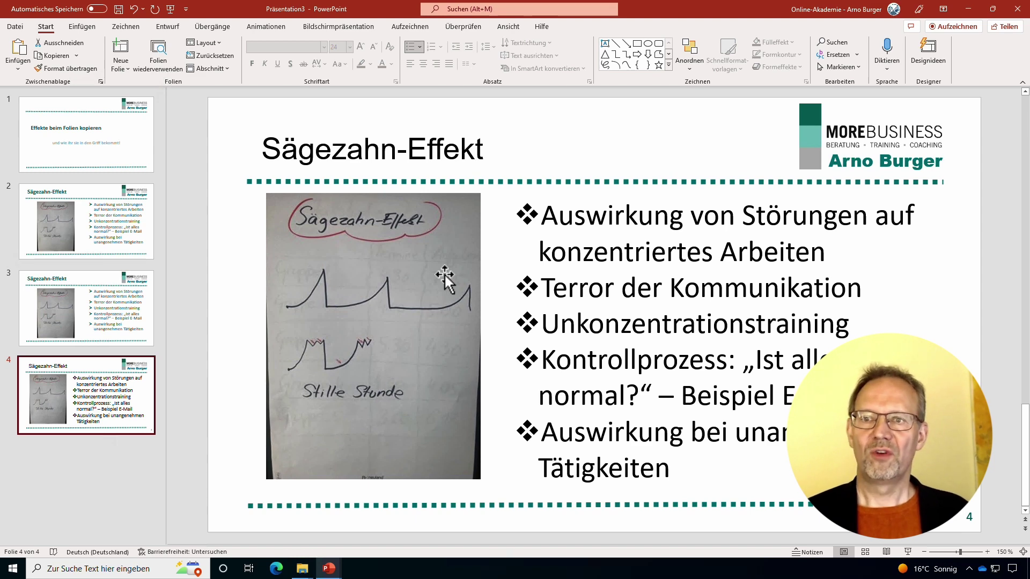
left_click(107, 298)
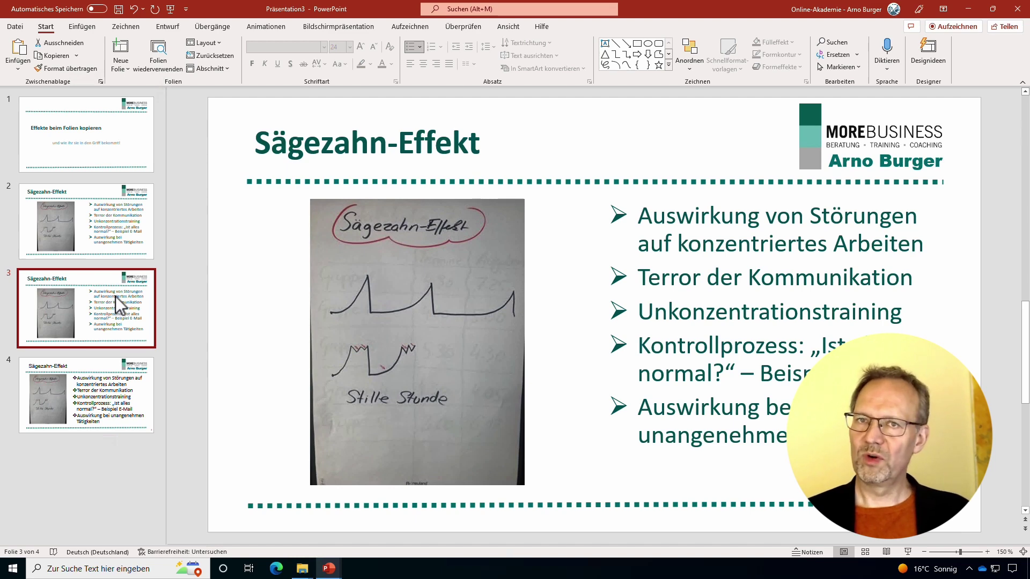
Step: Compare the new slide 4 with slide 2 and review the layout gallery without changes
left_click(79, 390)
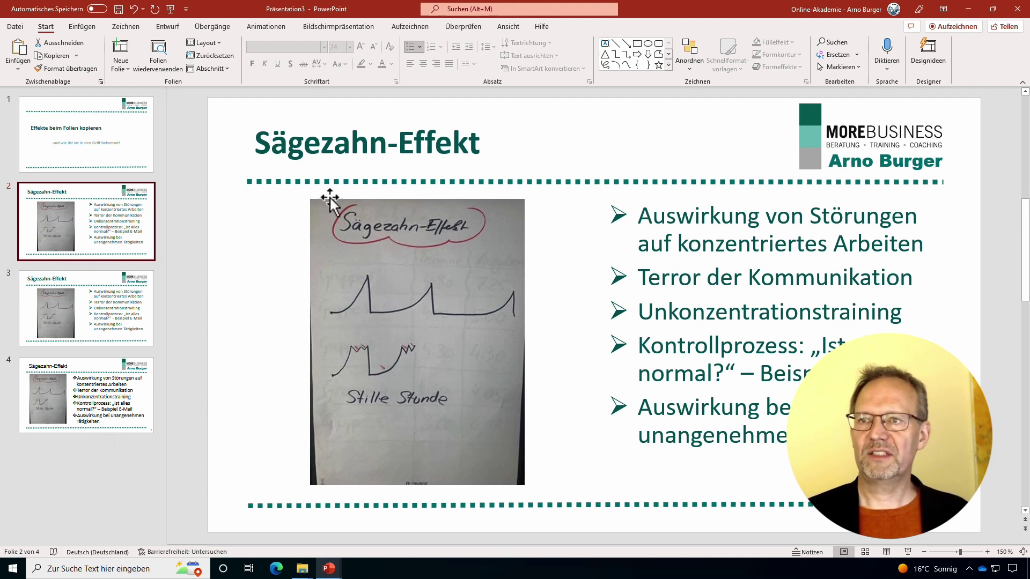
left_click(76, 228)
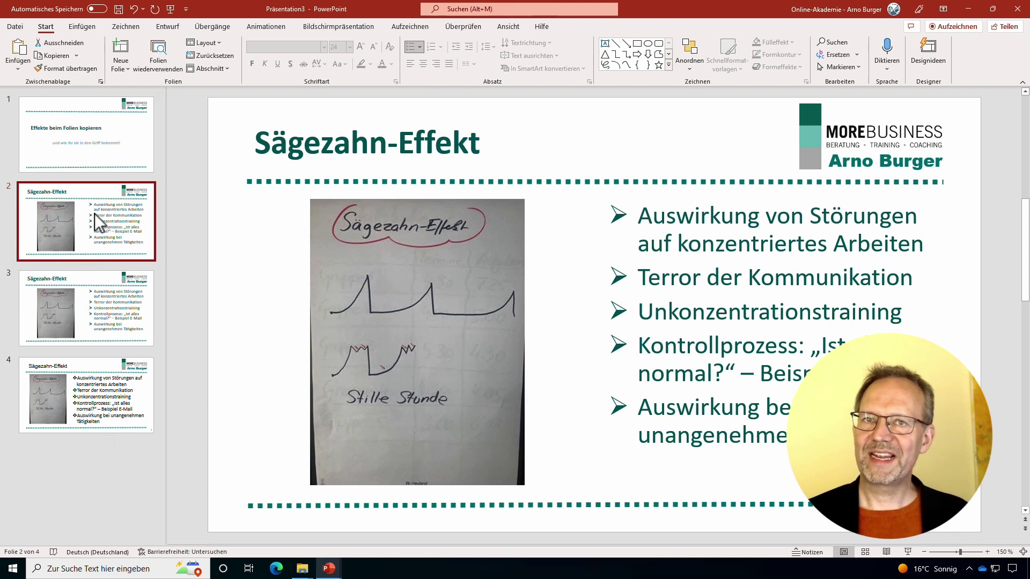
left_click(214, 46)
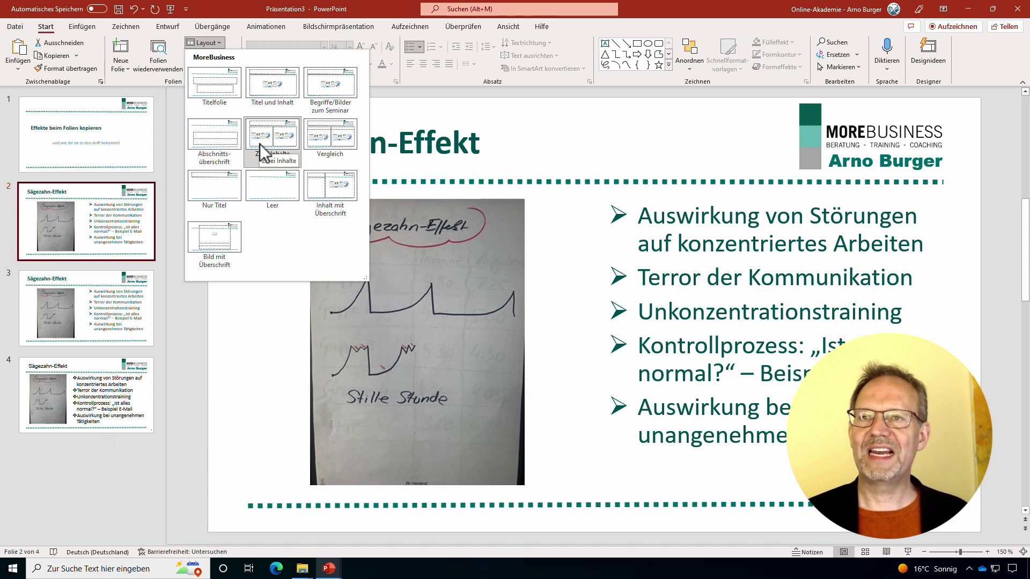
left_click(692, 346)
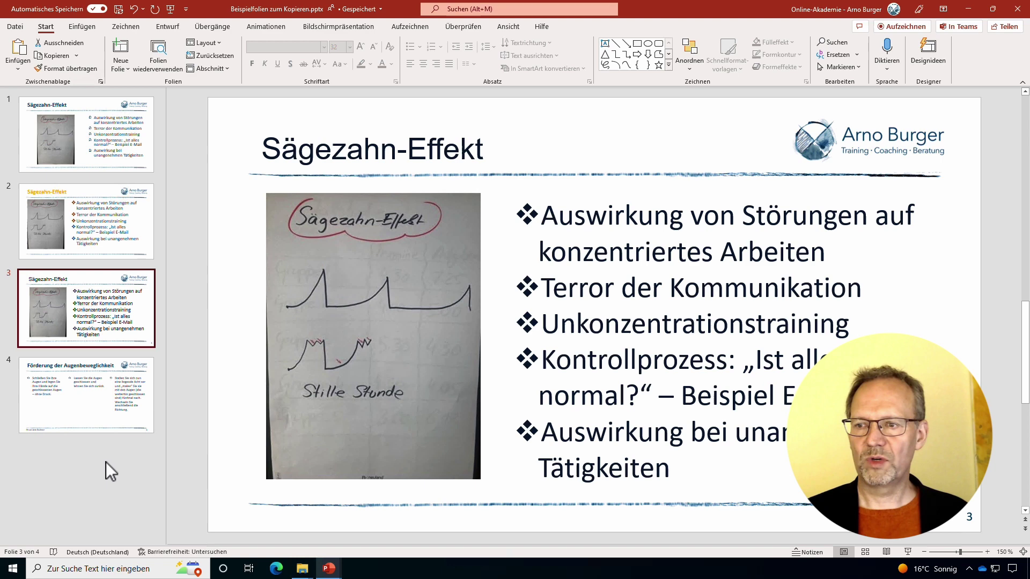
Step: Show the sample deck's Förderung der Augenbeweglichkeit slide and review its layout choices unchanged
left_click(87, 405)
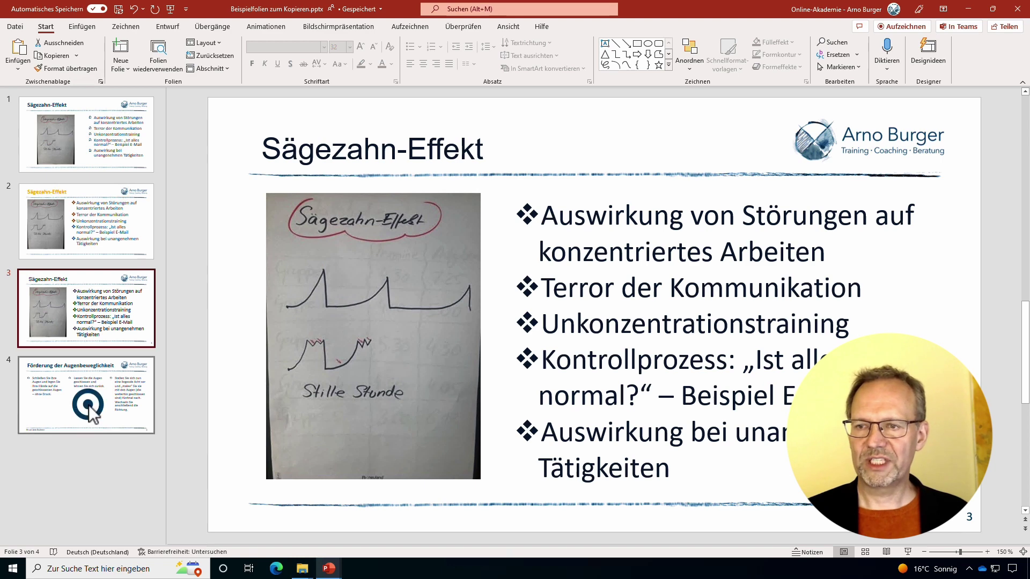
left_click(215, 44)
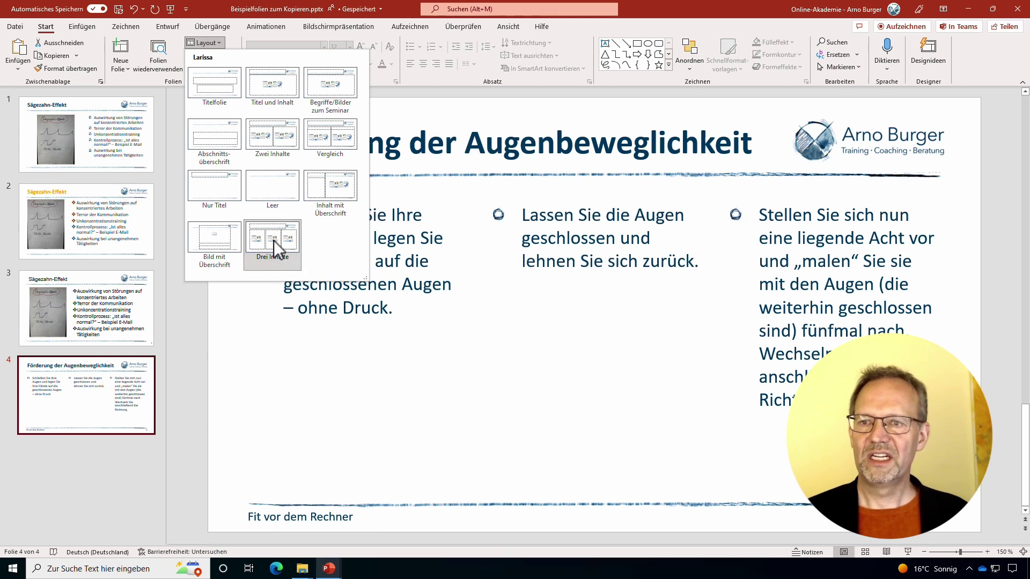
left_click(252, 327)
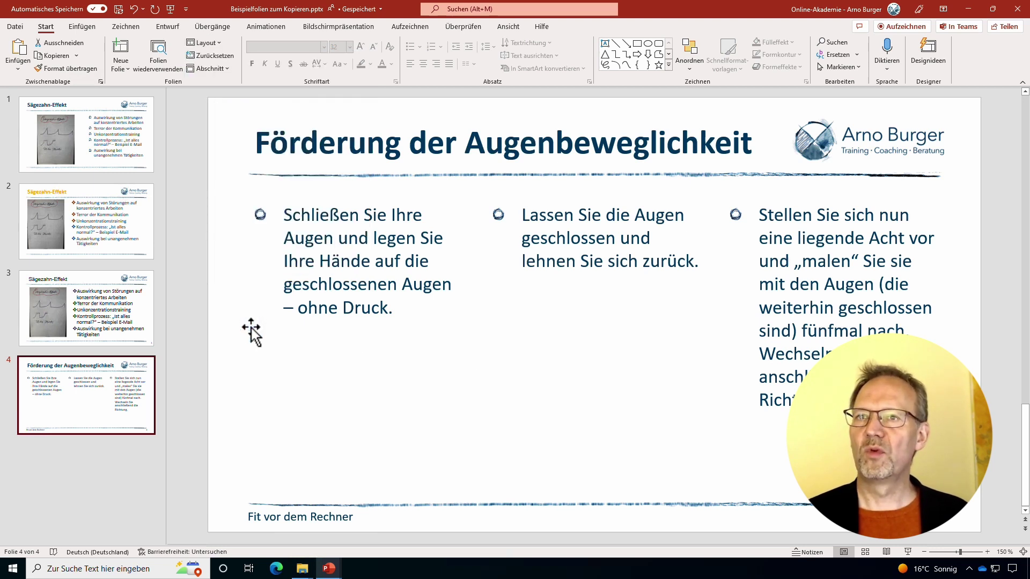
Step: Inspect the slide master's footer and three-content layout, close Master View, and recheck layouts
left_click(515, 27)
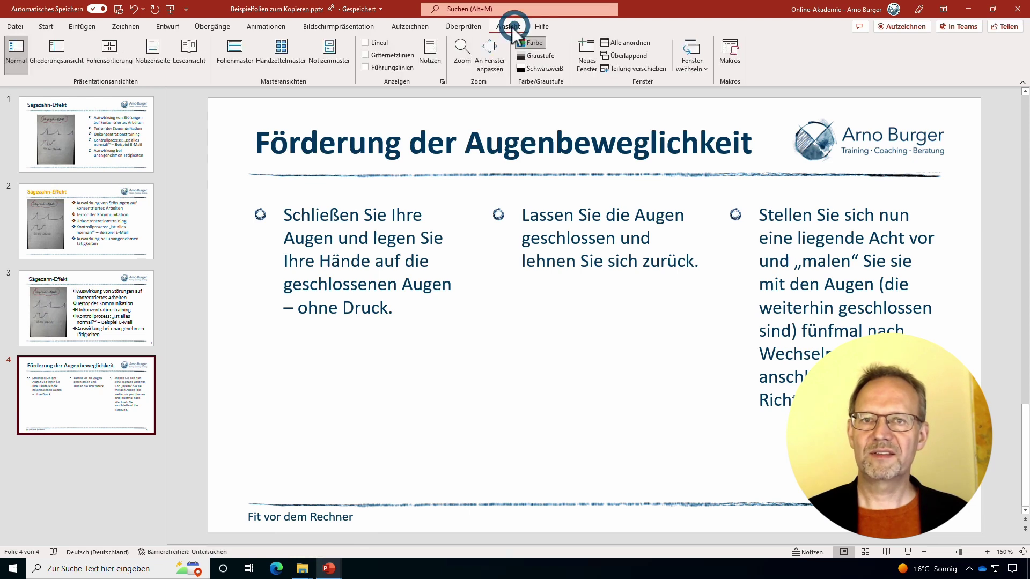
left_click(243, 59)
left_click(73, 486)
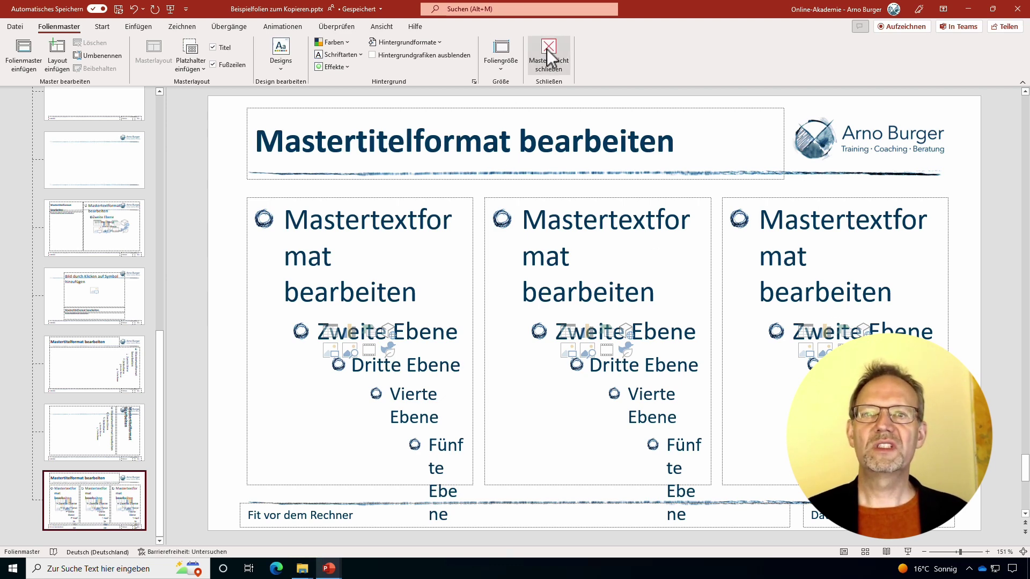
left_click(544, 63)
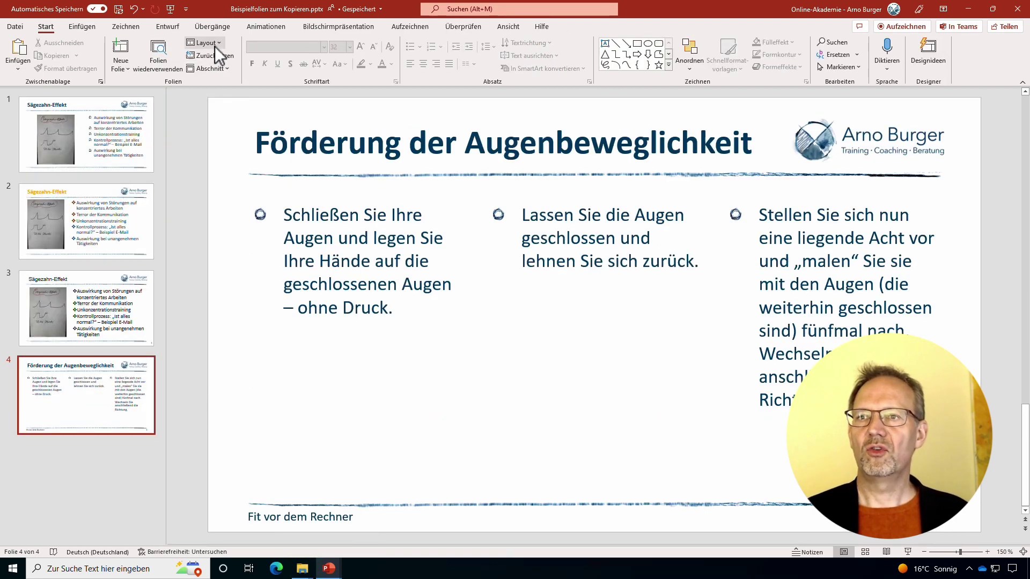
left_click(214, 45)
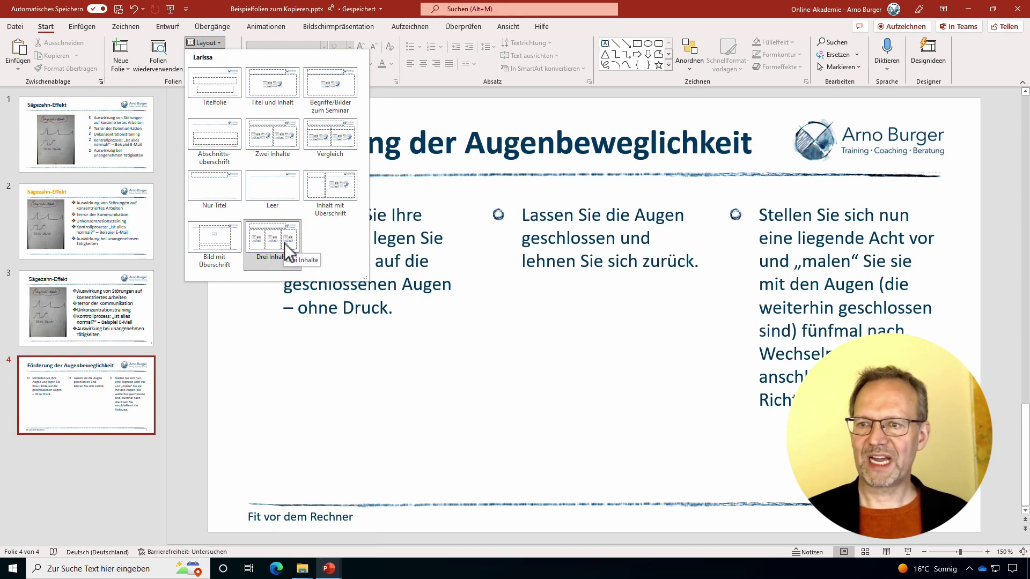
left_click(318, 363)
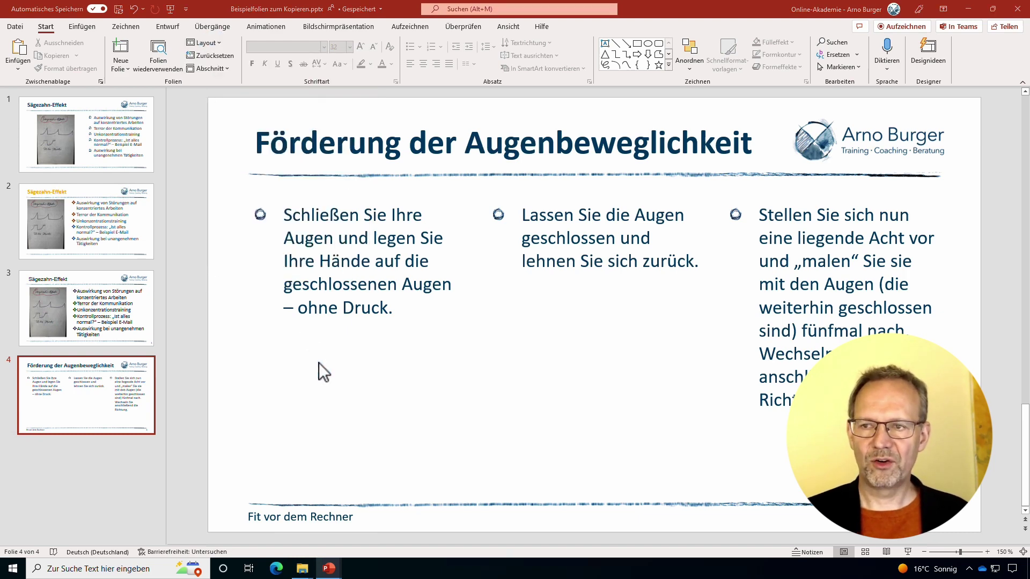
Step: Show Präsentation3's slide 4 and review the green design's available layouts without changes
left_click(111, 413)
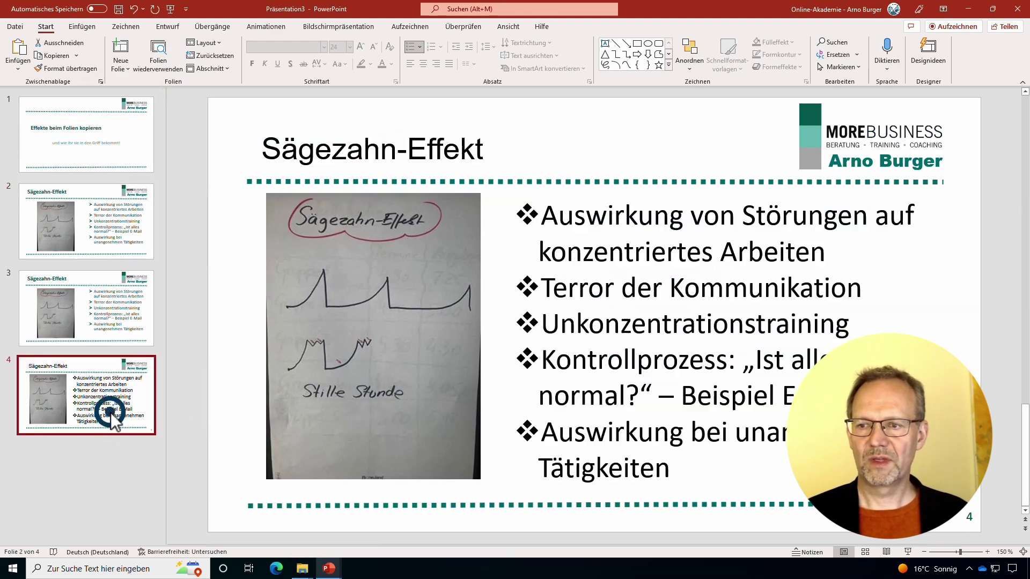
left_click(218, 45)
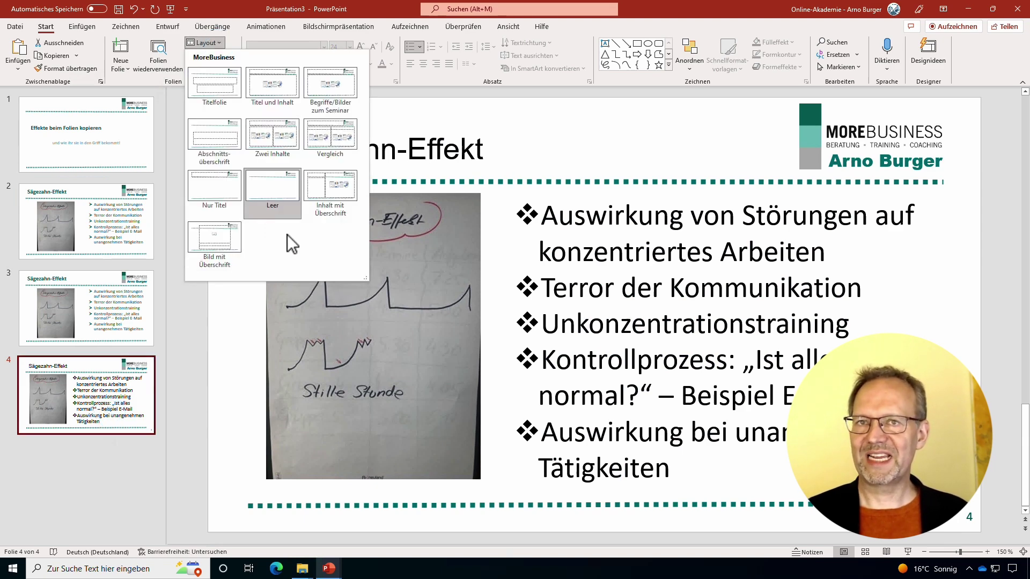
left_click(694, 322)
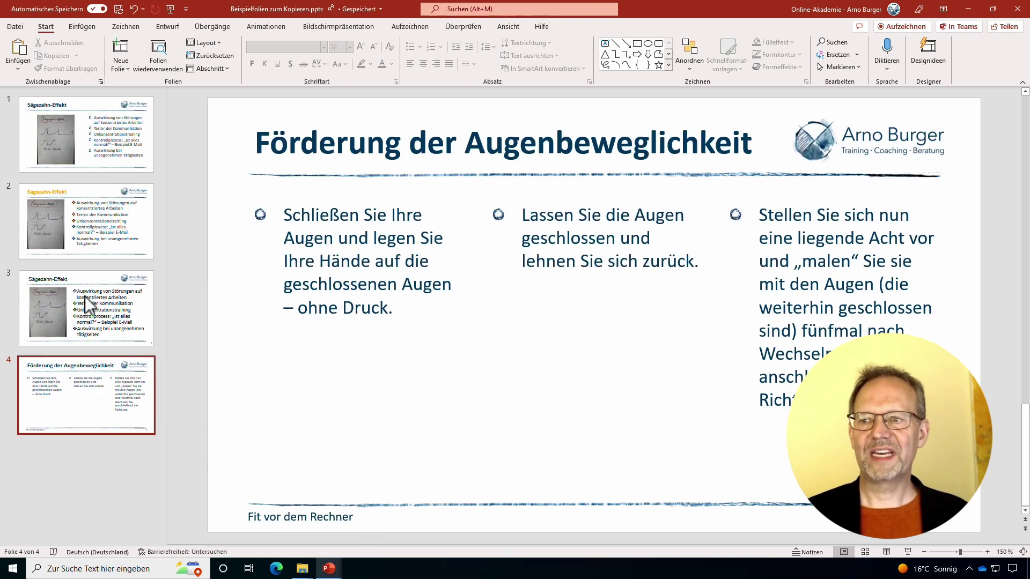
Step: Copy the Förderung der Augenbeweglichkeit slide from the source deck and paste it as slide 5
left_click(83, 383)
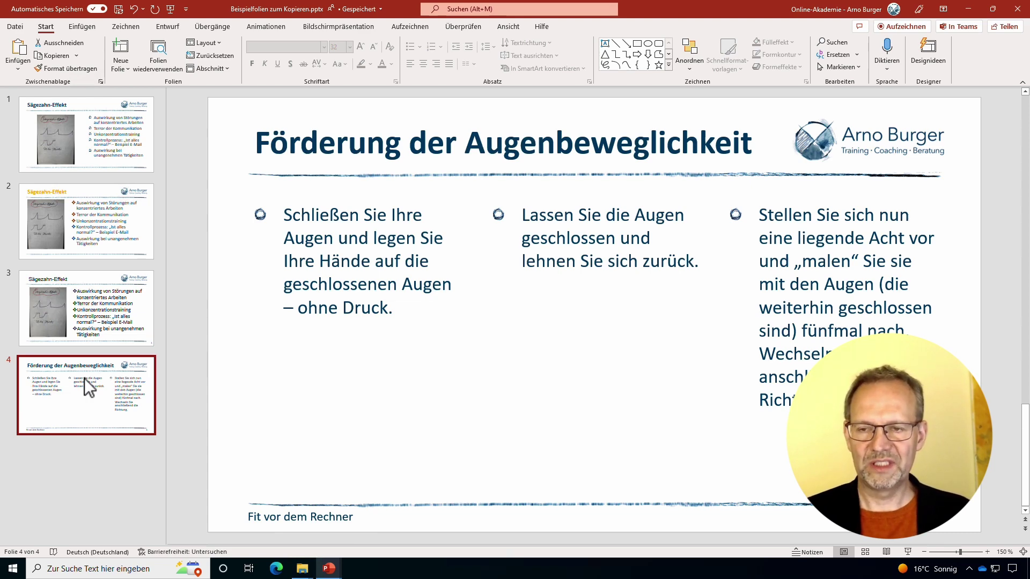
key("alt+Tab")
key("ctrl+v")
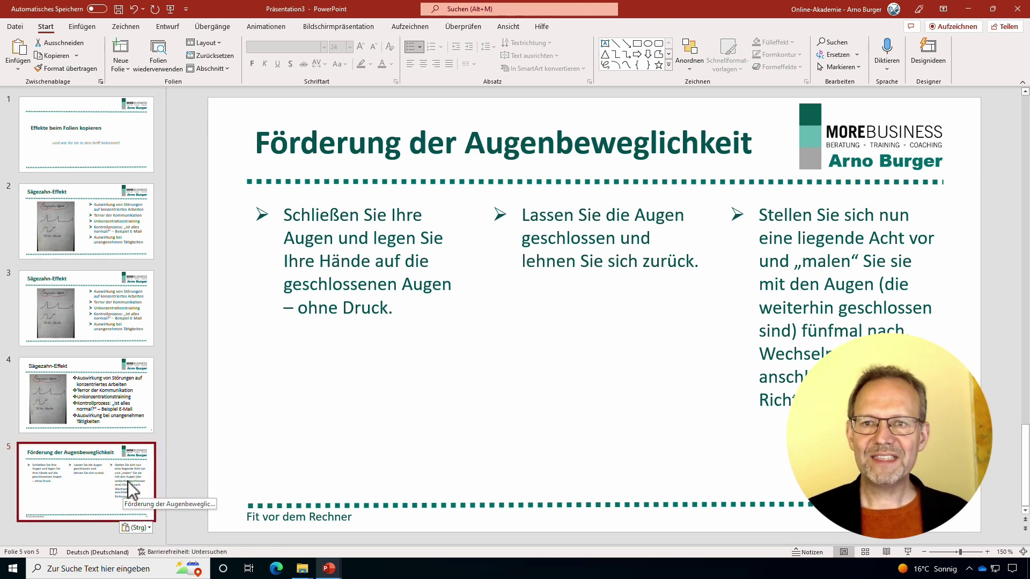
Step: Check that slide 5 keeps the Drei Inhalte layout, then review its paste options
left_click(208, 43)
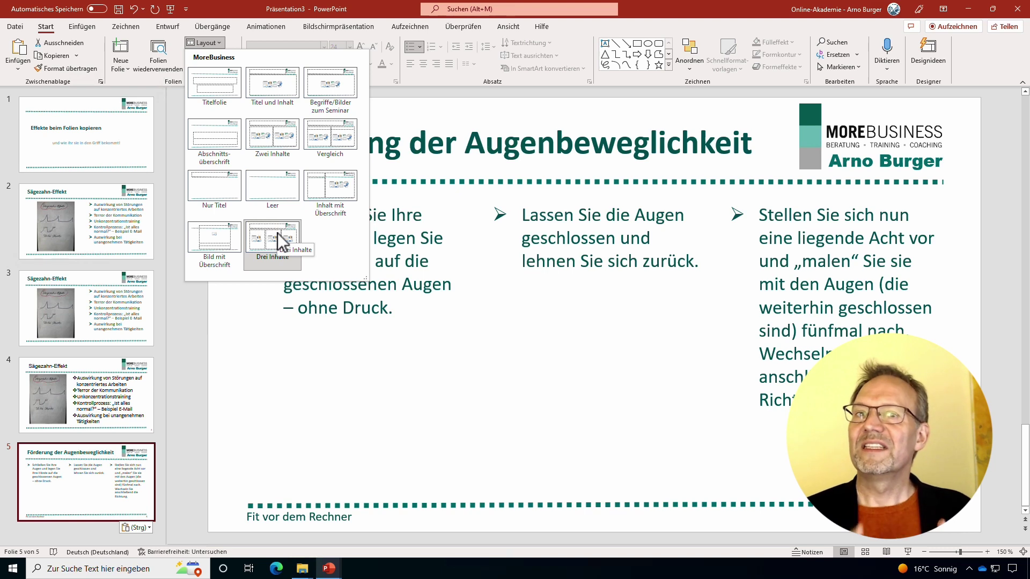
left_click(136, 528)
left_click(136, 528)
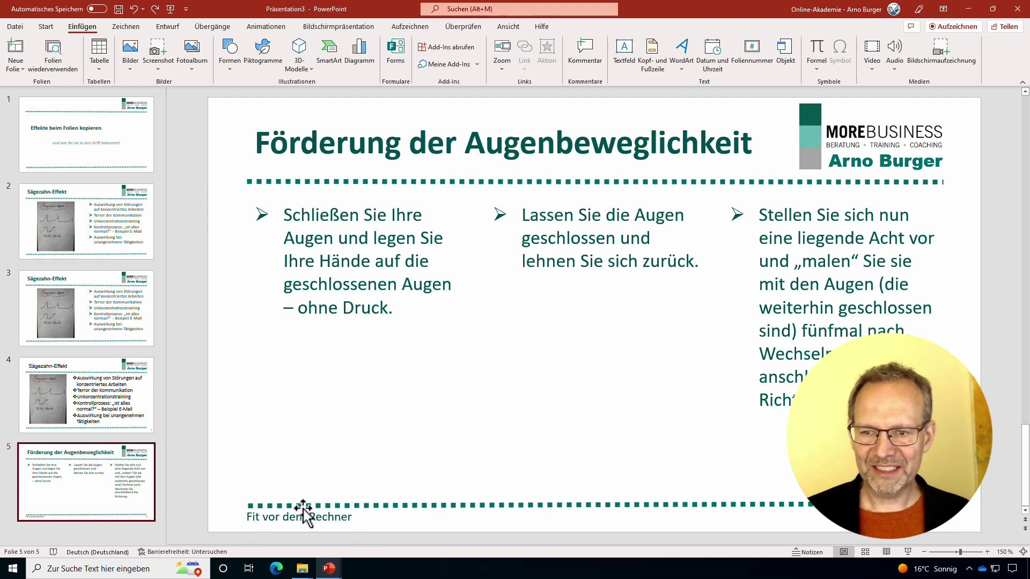
Step: Replace the old footer text with 'Passende Fußzeile', apply it to all slides, and check slide 5
left_click(280, 530)
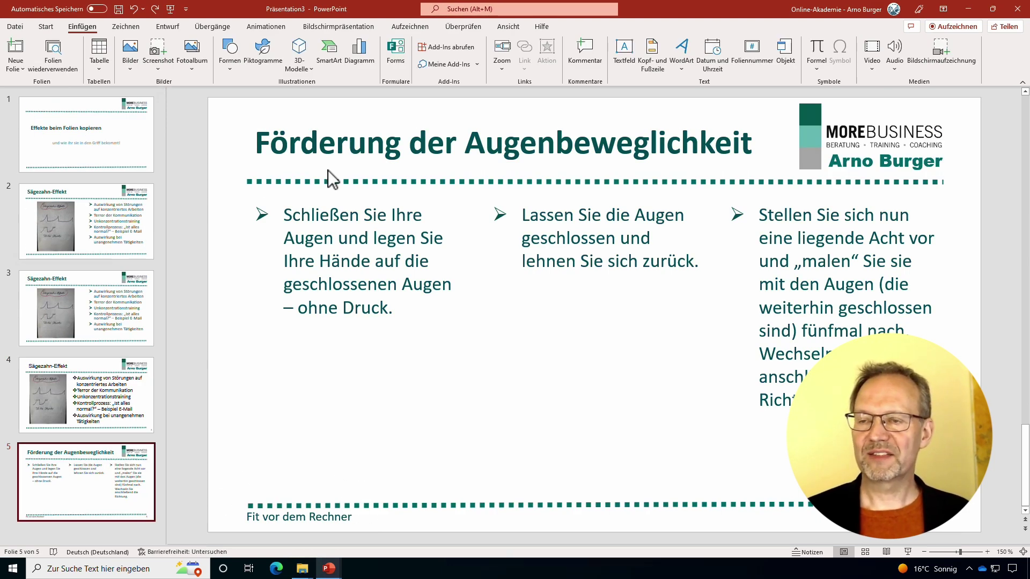
left_click(87, 217)
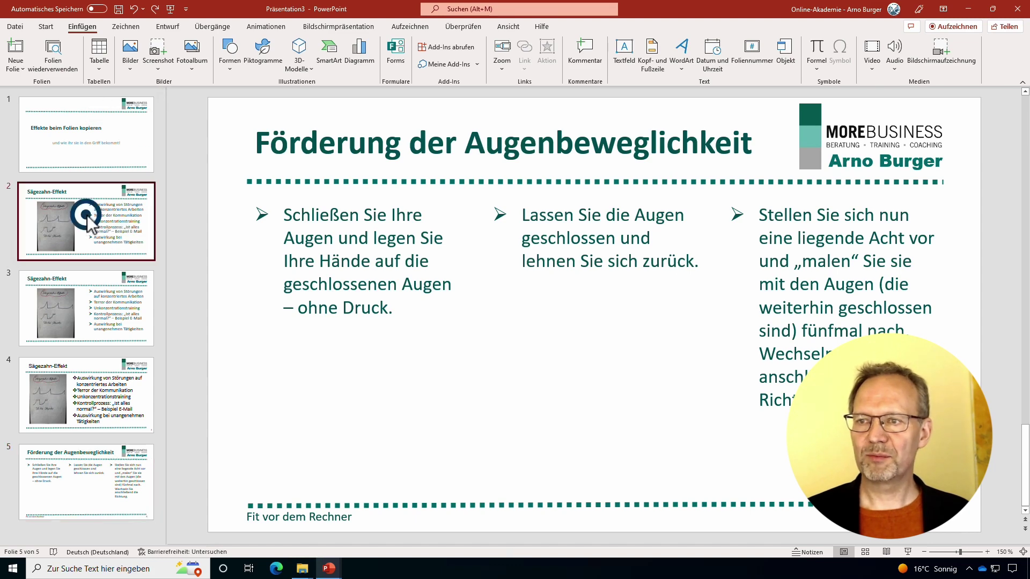
left_click(91, 31)
left_click(652, 65)
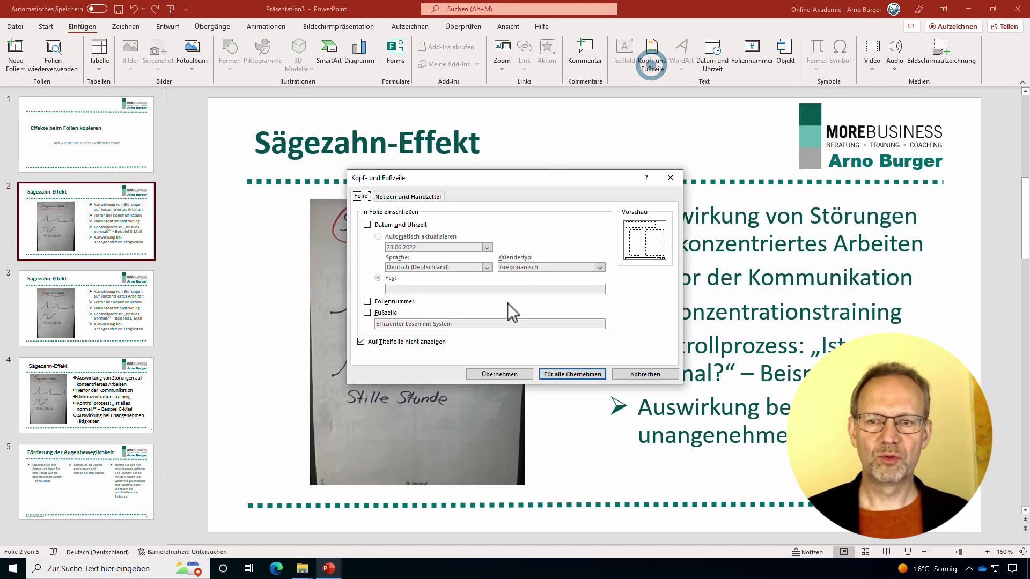
left_click(387, 313)
left_click_drag(463, 324, 375, 324)
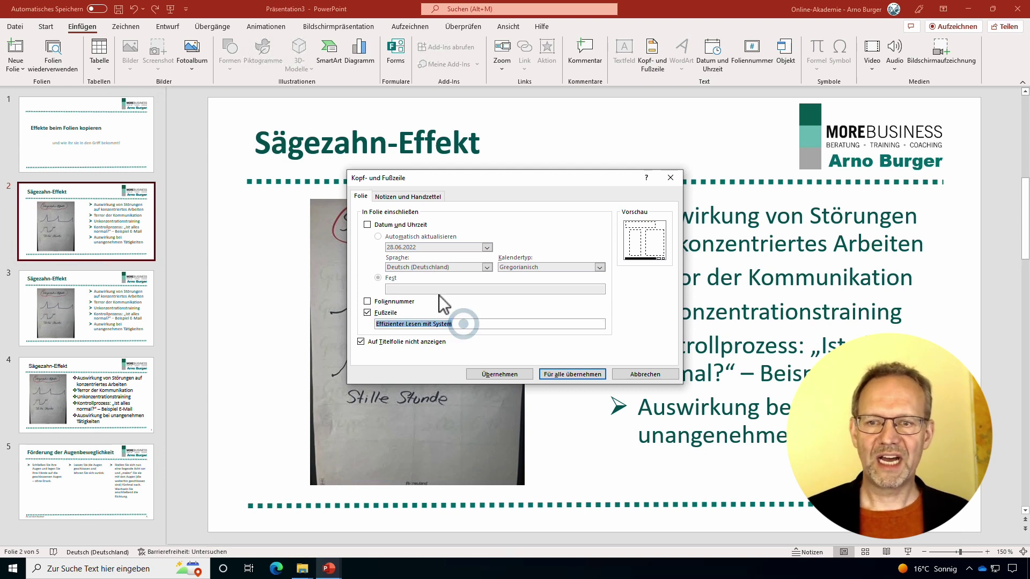
type("Passende Fußzeile")
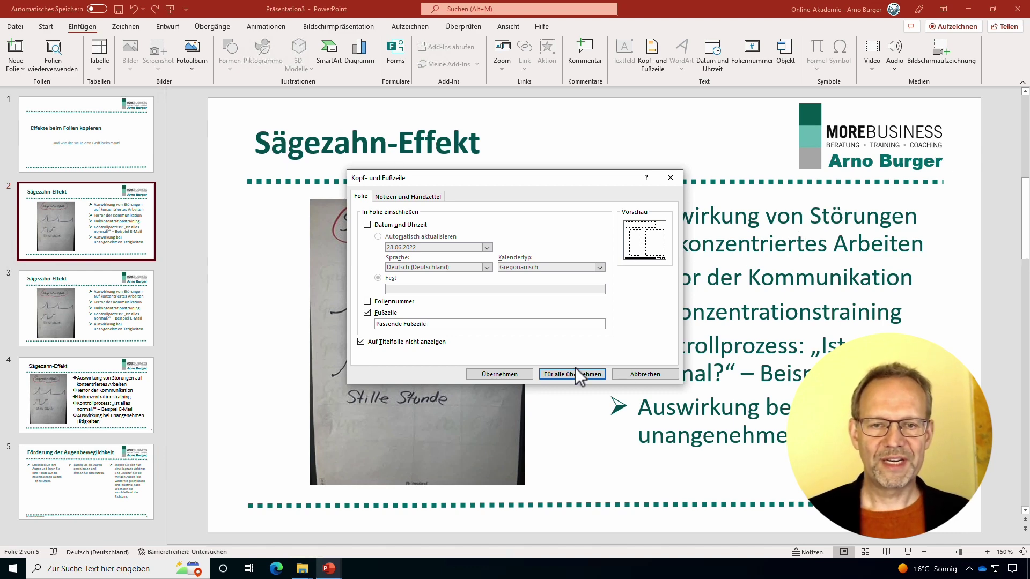
left_click(575, 368)
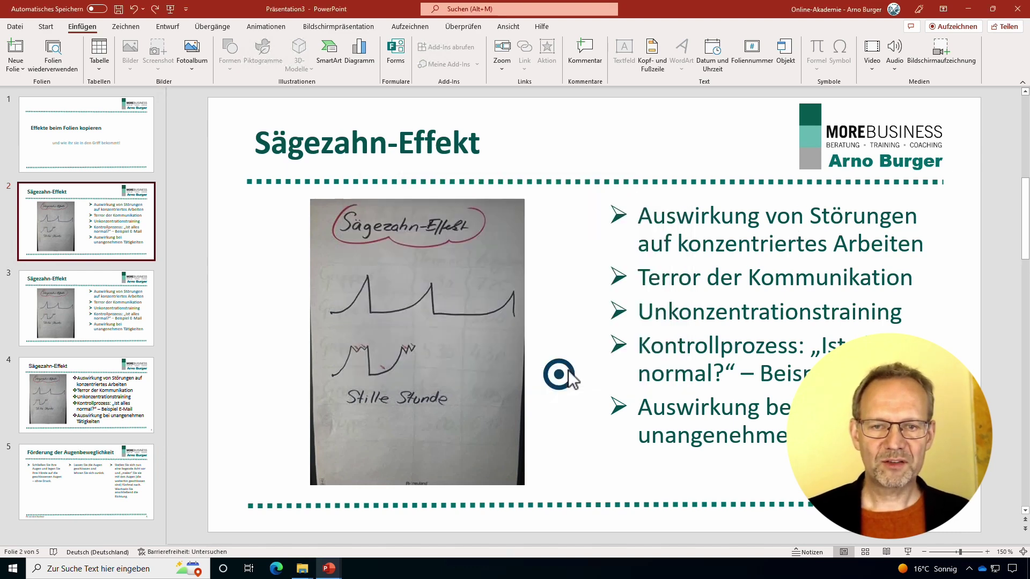
left_click(85, 478)
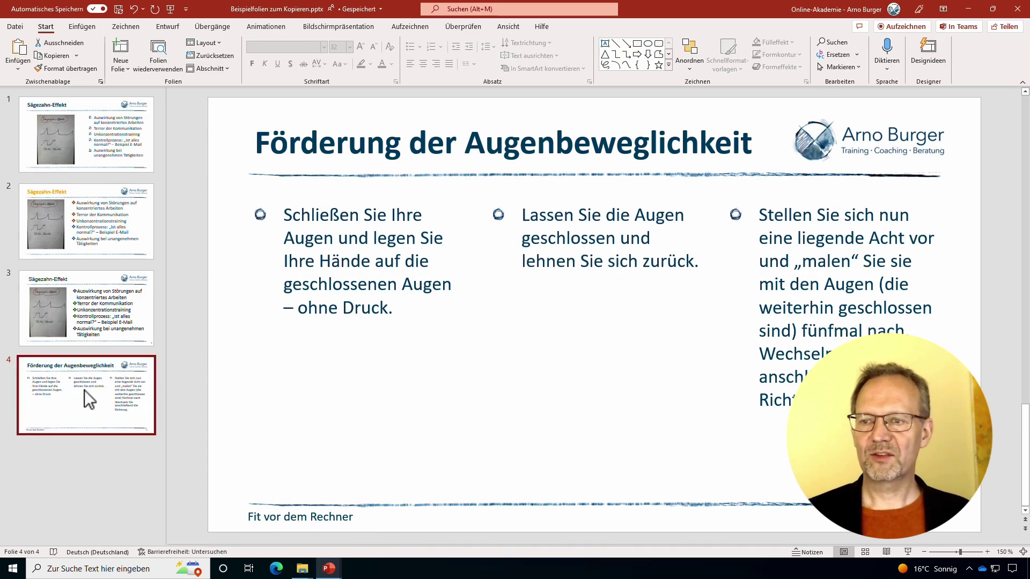
Step: Paste the Augenbeweglichkeit slide as slide 6 and compare its old footer with slide 5's
left_click(84, 392)
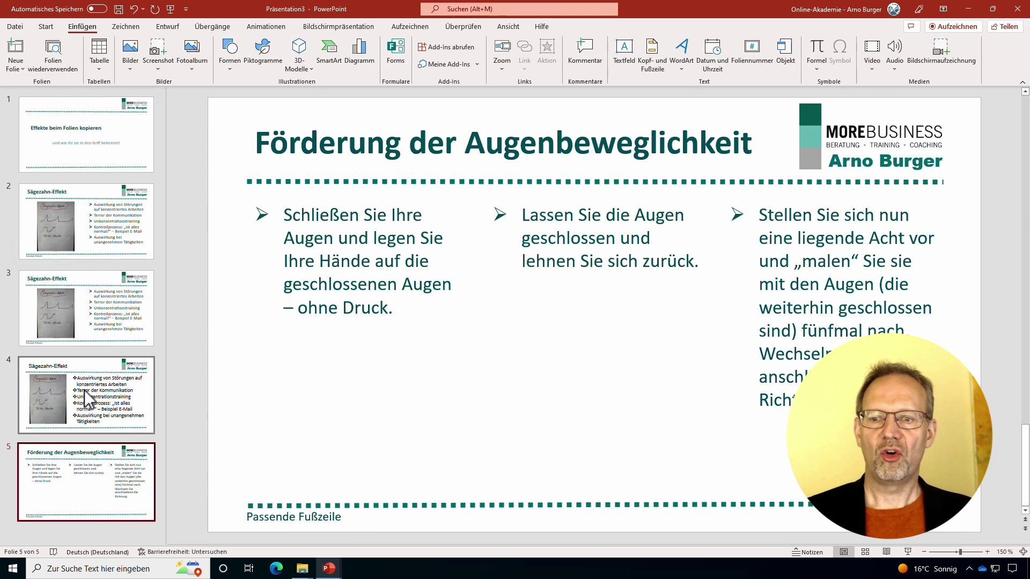
key("ctrl+v")
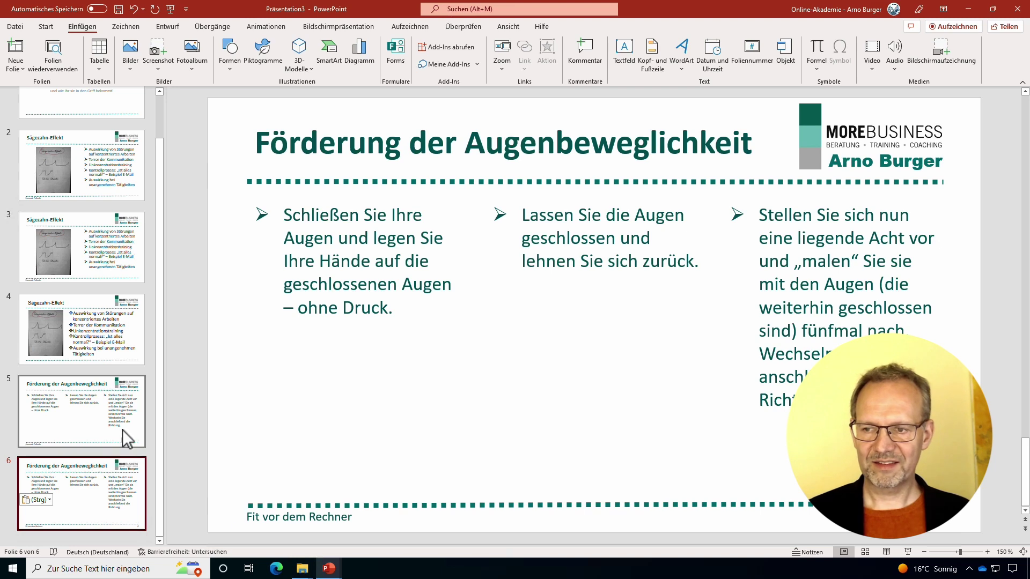
left_click(111, 424)
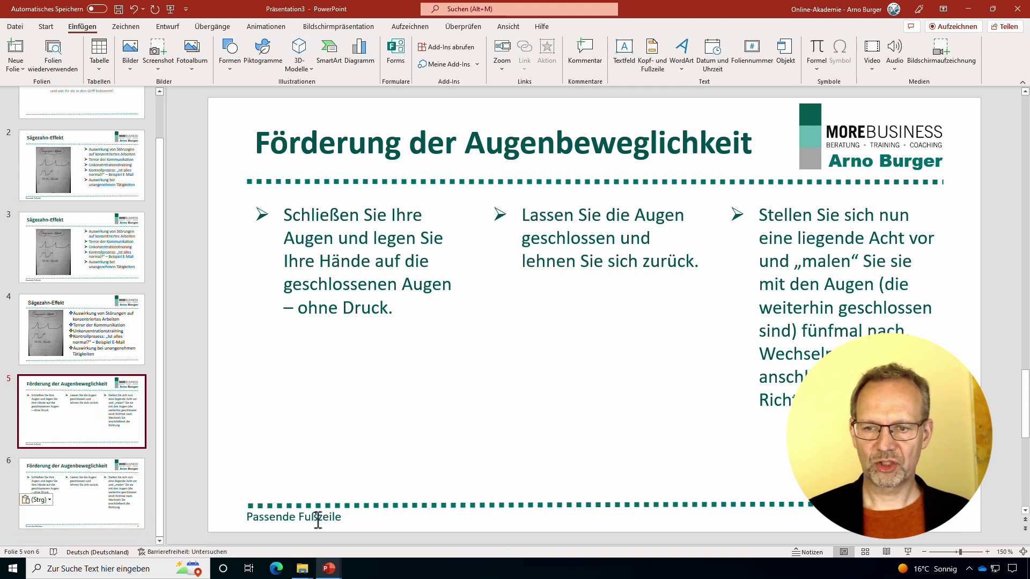
left_click(111, 504)
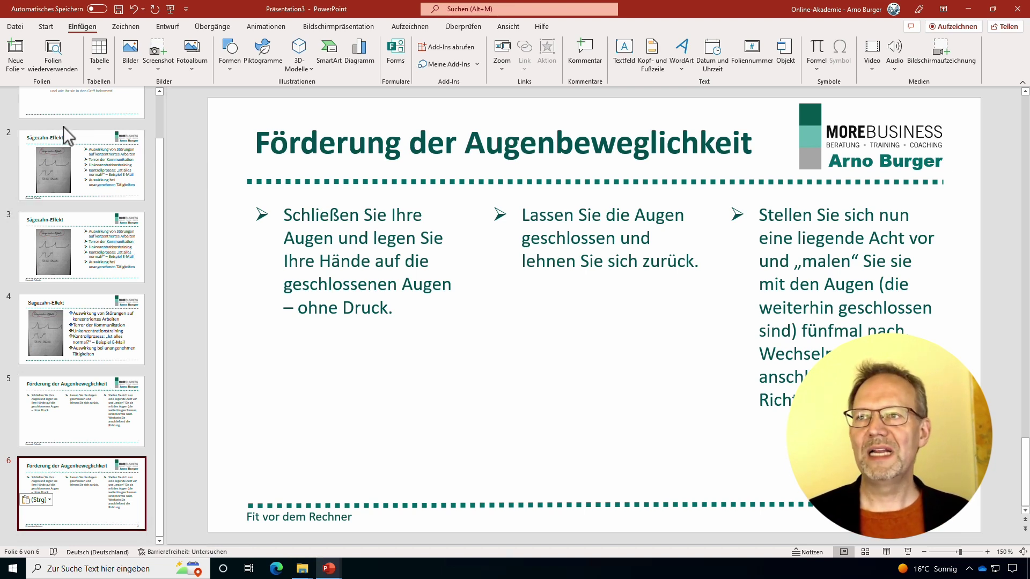
left_click(95, 398)
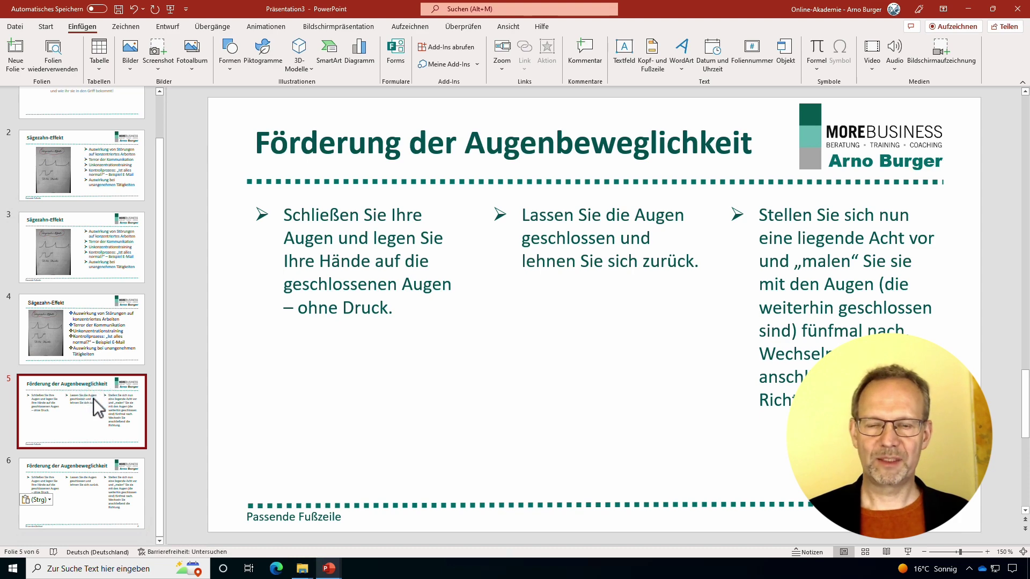
Step: Apply the footer 'Passende Fußzeile' to all slides and verify it on slides 6, 5, 3, 2 and 4
left_click(79, 29)
left_click(659, 66)
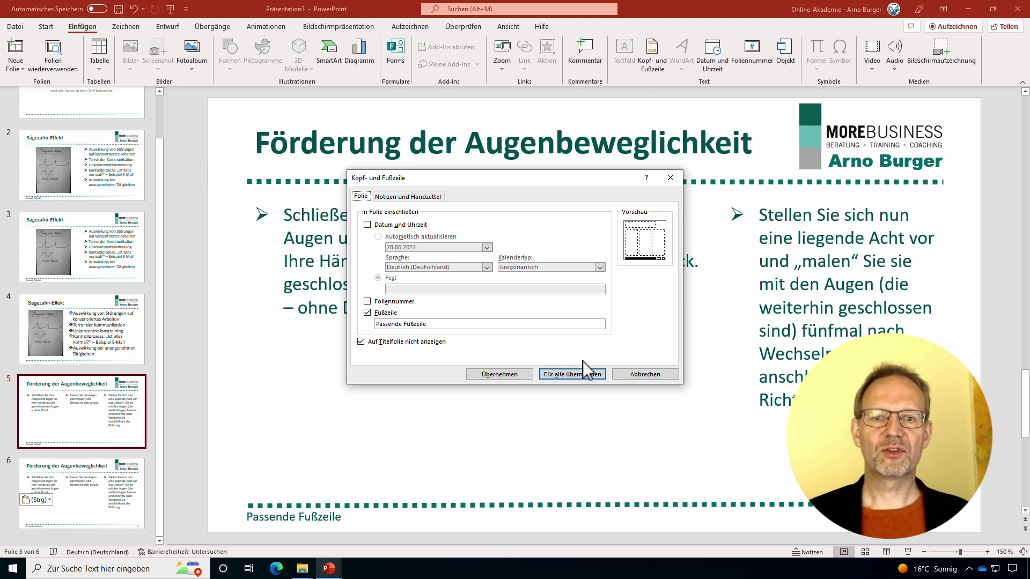
left_click(581, 375)
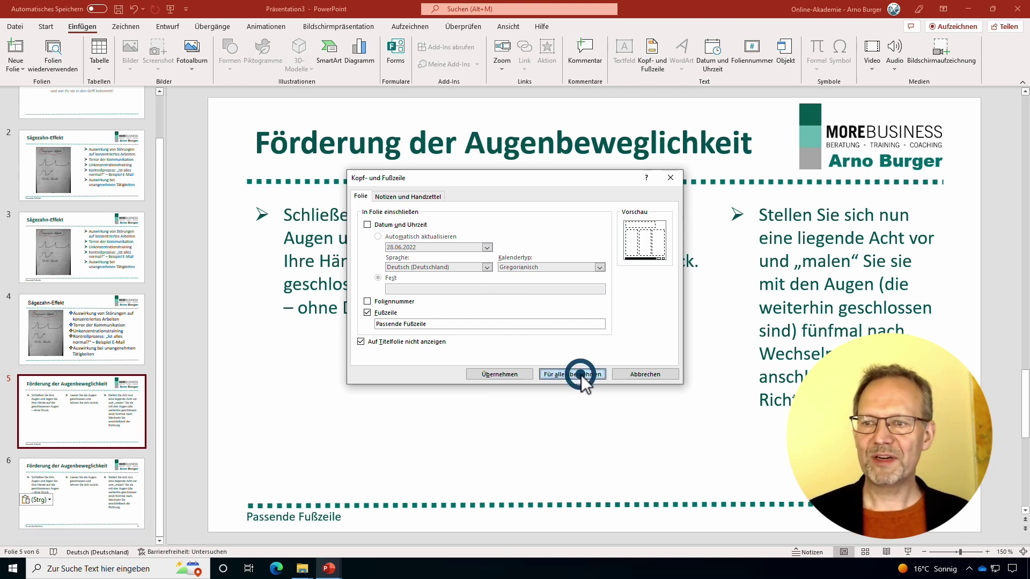
left_click(81, 483)
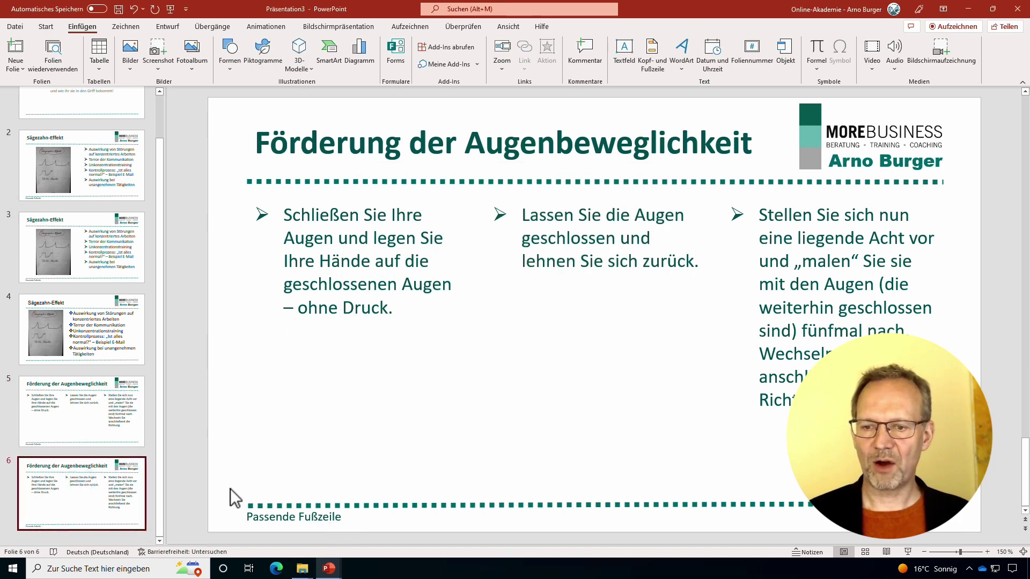
left_click(107, 428)
left_click(101, 276)
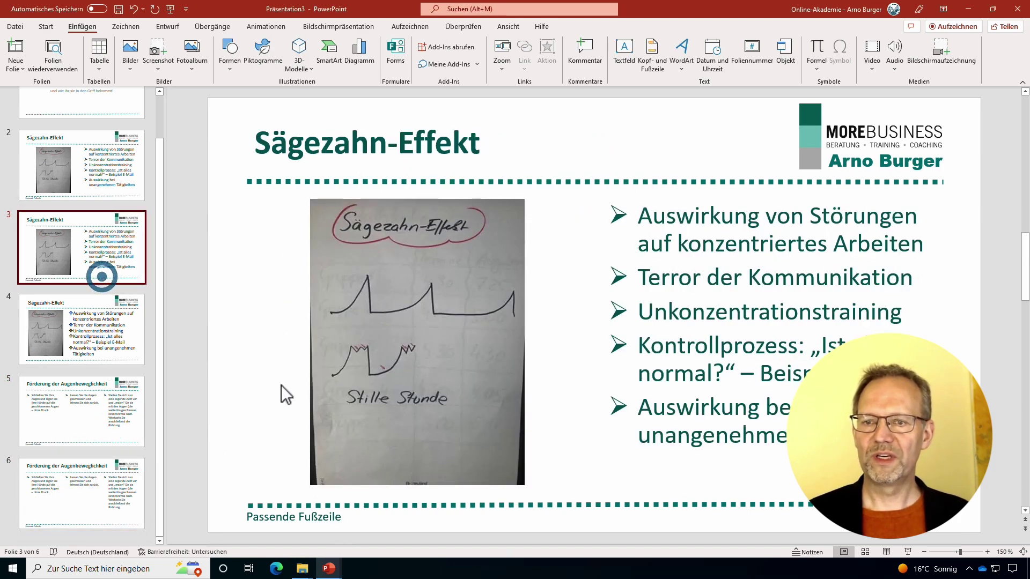
left_click(75, 161)
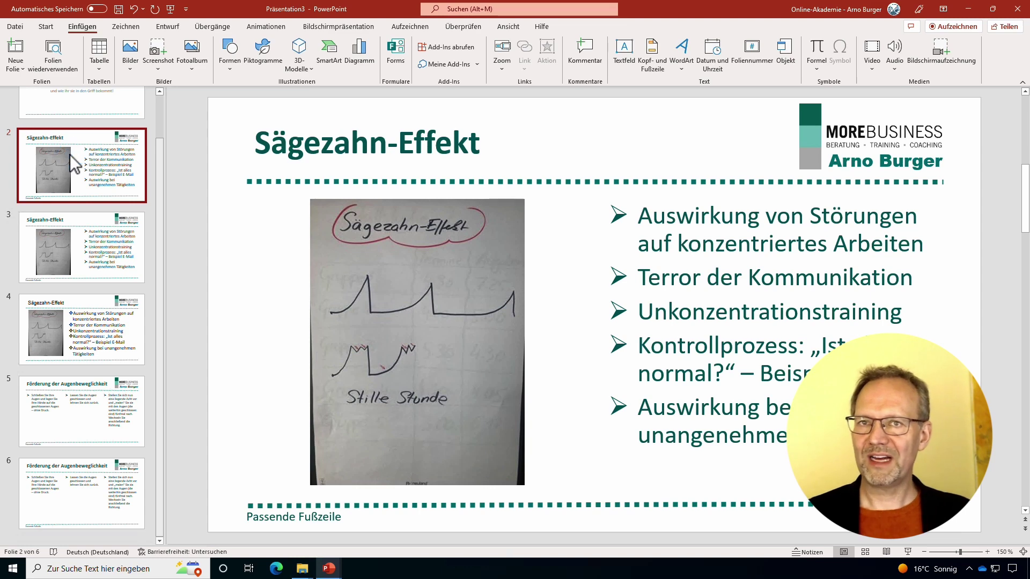
left_click(94, 325)
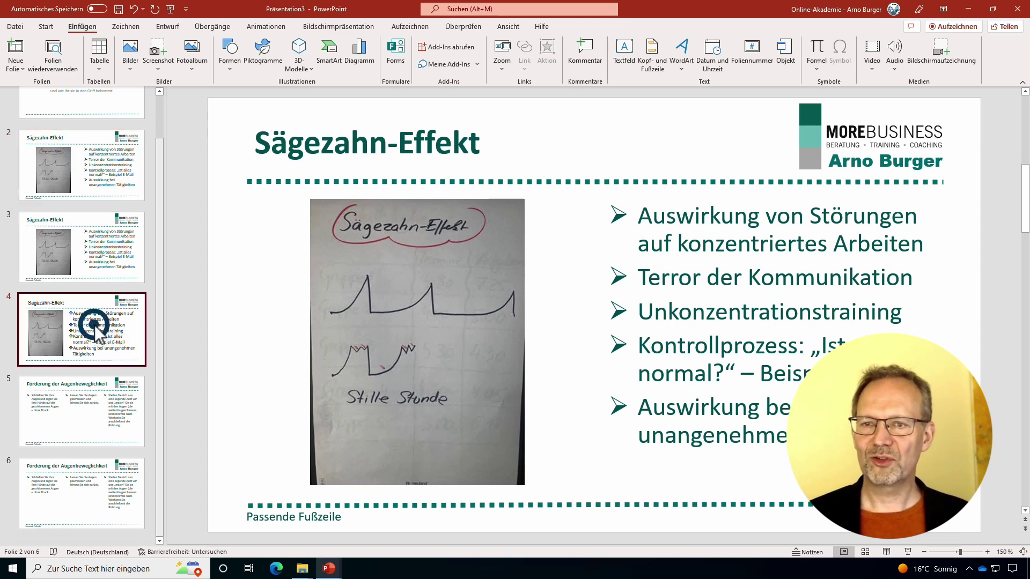
Step: Look through the Start slide layout gallery and close it without changes
left_click(46, 26)
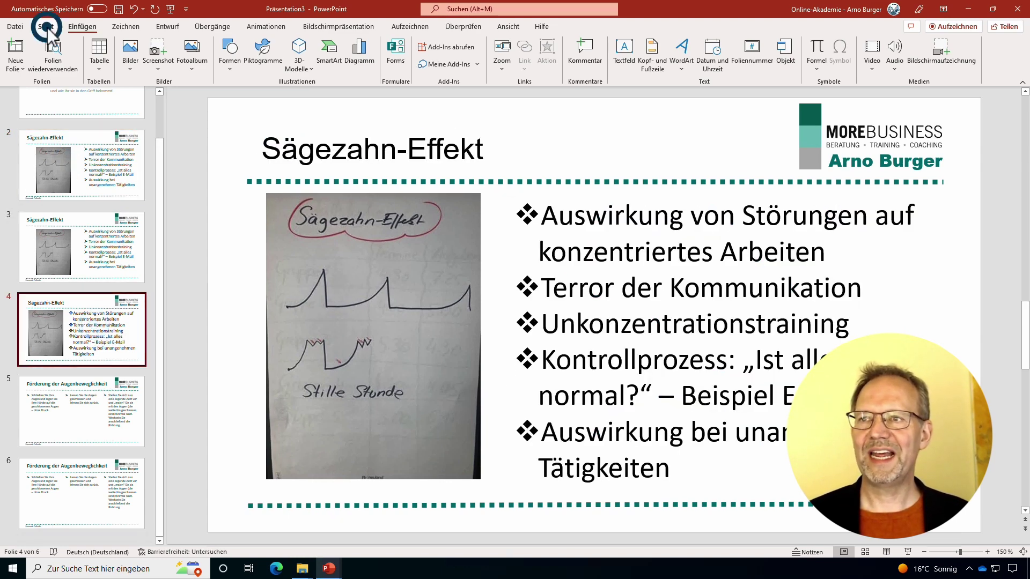
left_click(199, 44)
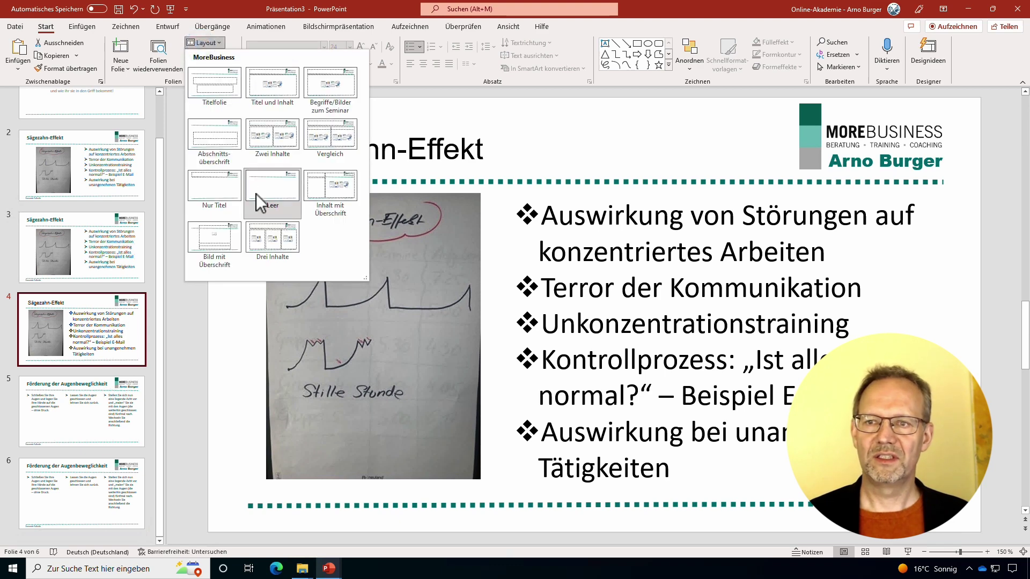
left_click(586, 127)
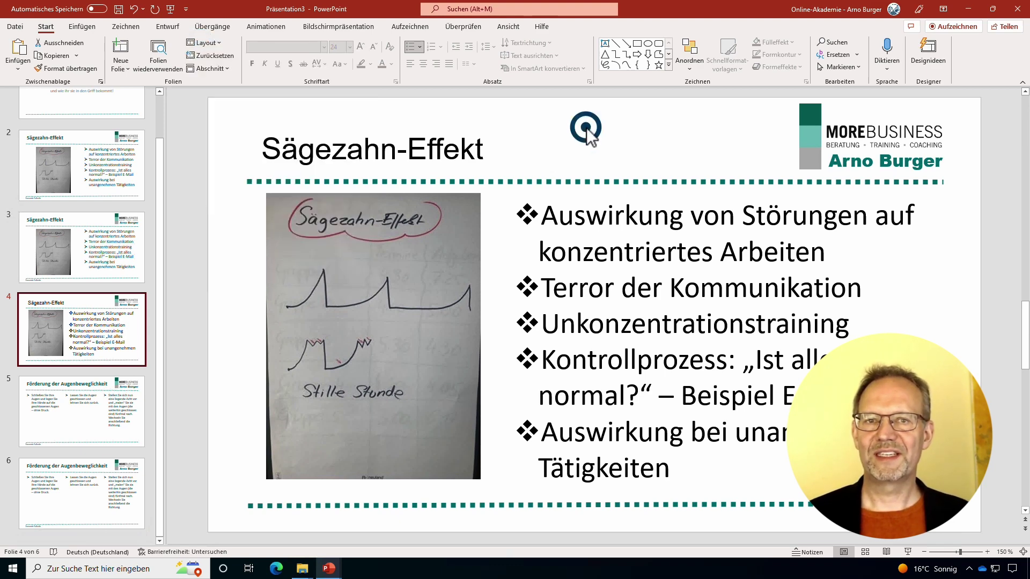